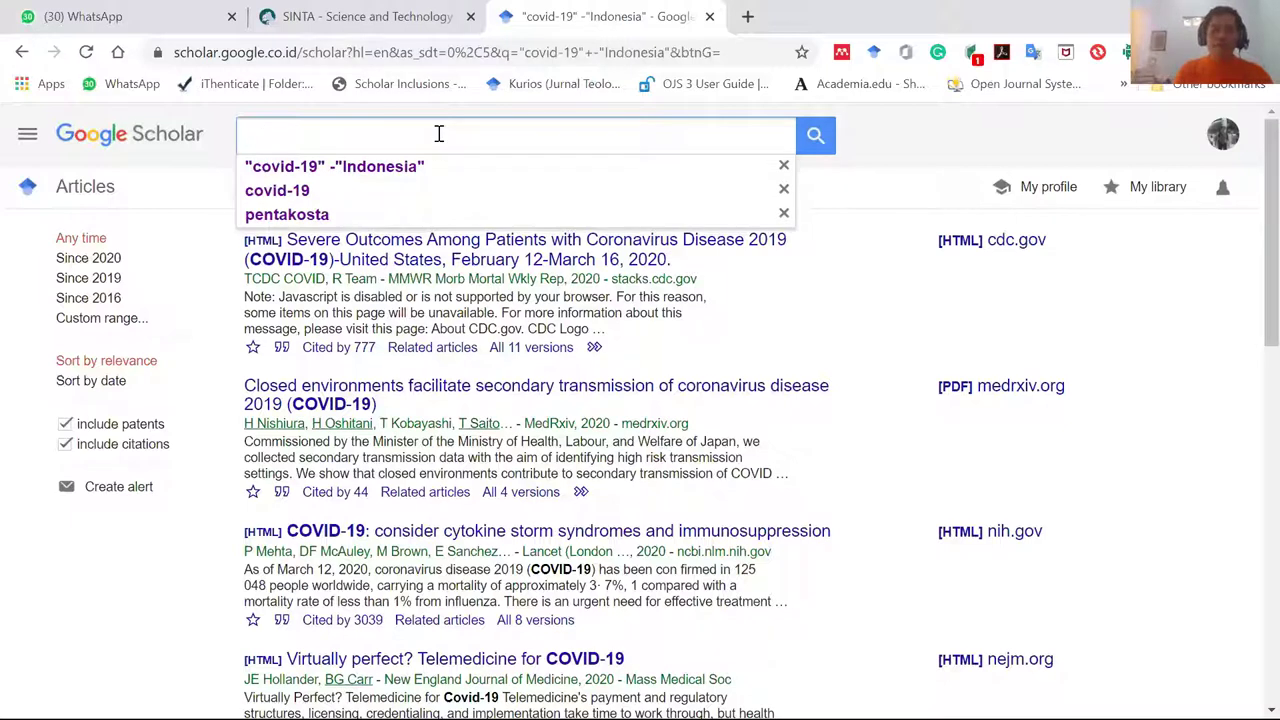
- Search for "nasionalisme" and save the article "Implementasi Bela Negara Untuk Mewujudkan Nasionalisme" to the library
type("nasionalisme")
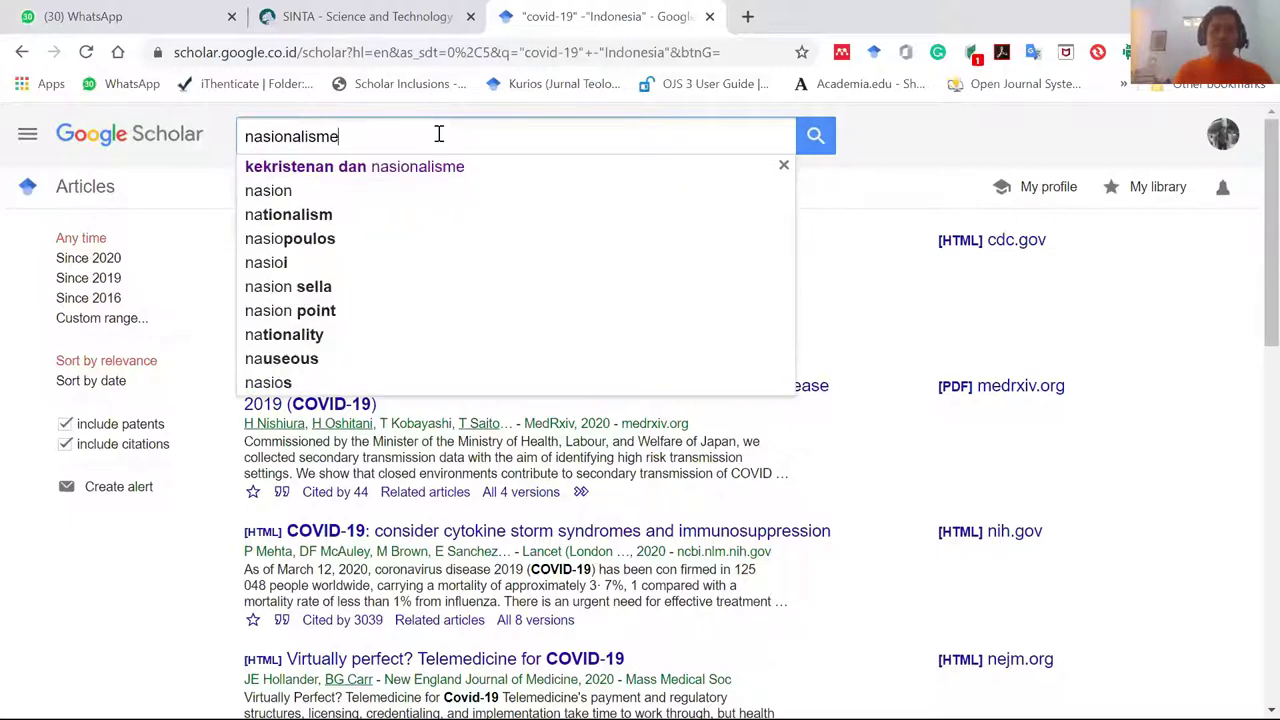
key("Return")
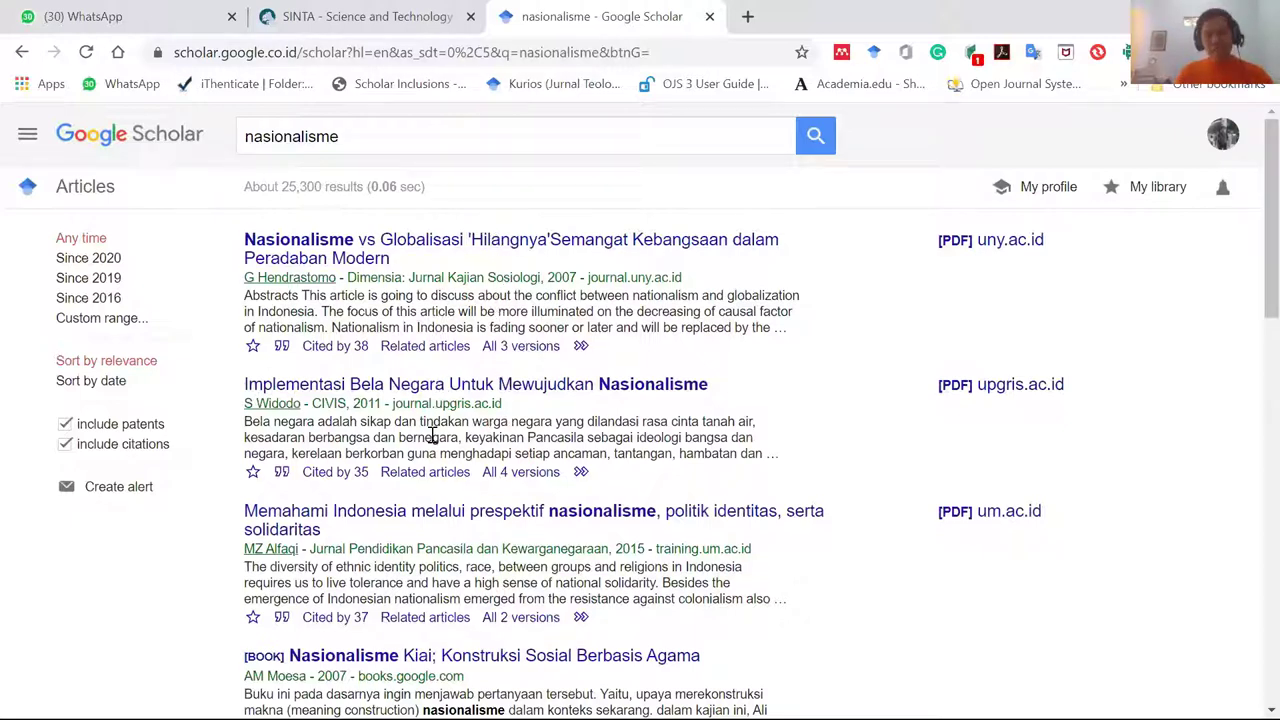
left_click(253, 475)
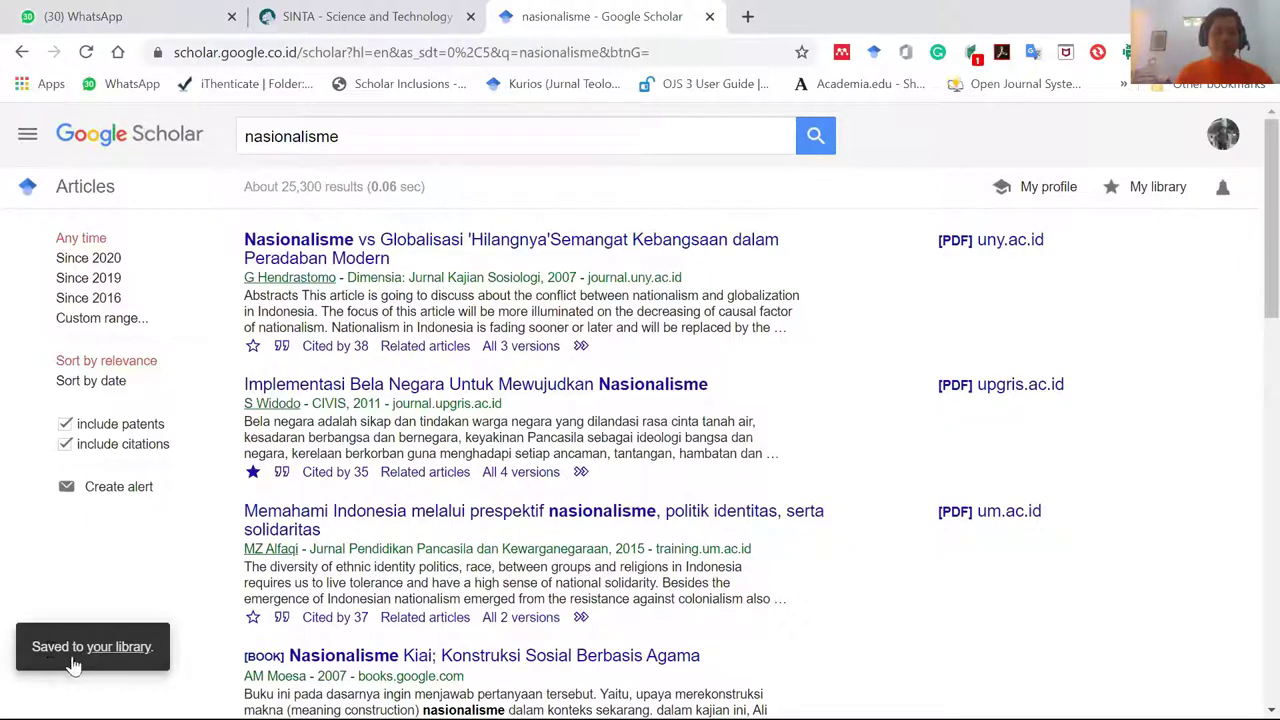
- Save the book "Nasionalisme Kiai; Konstruksi Sosial Berbasis Agama" and the article "Internalisasi nilai-nilai Pancasila dan nasionalisme melalui Pendidikan Kewarganegaraan" to the library
scroll(300, 572, "down", 1)
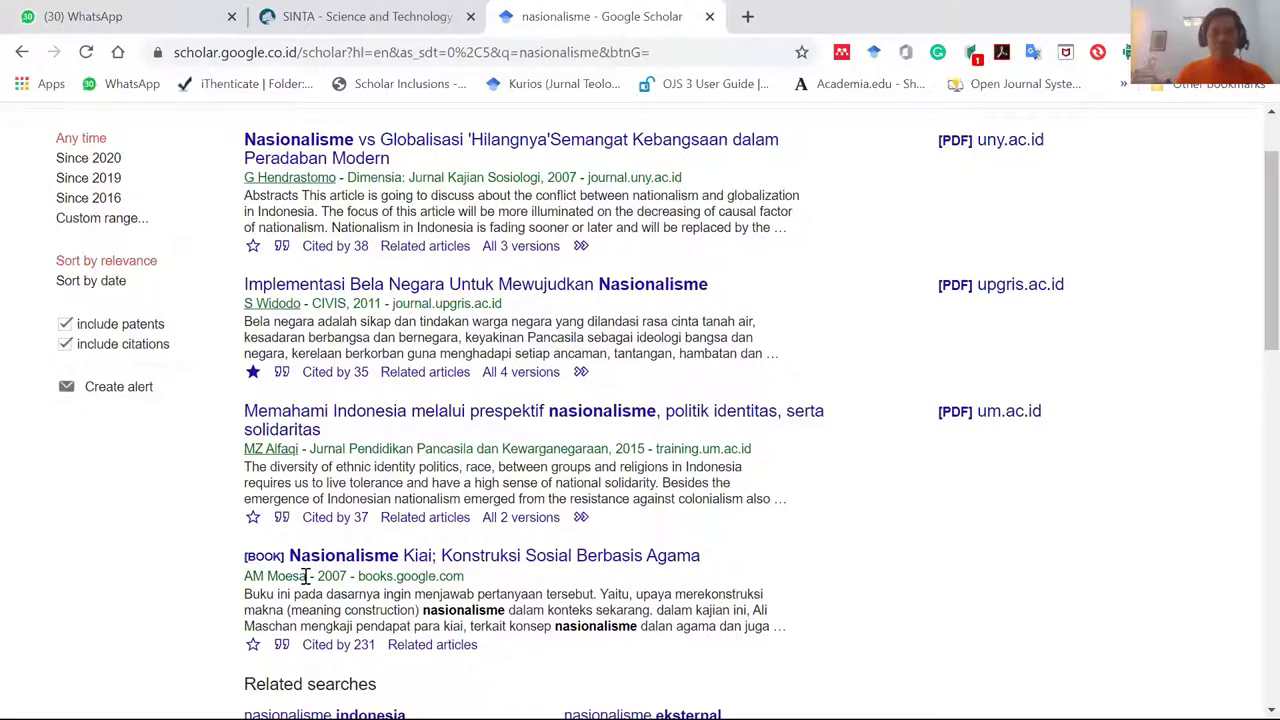
scroll(433, 567, "down", 1)
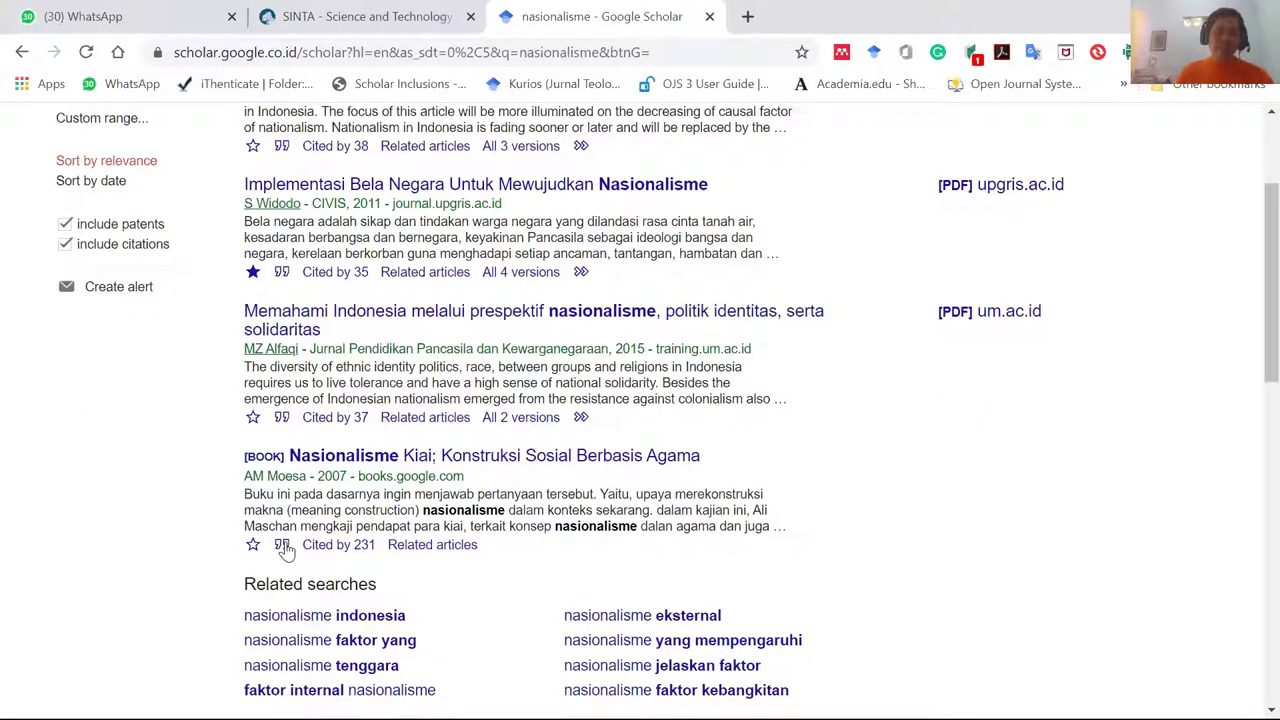
left_click(254, 546)
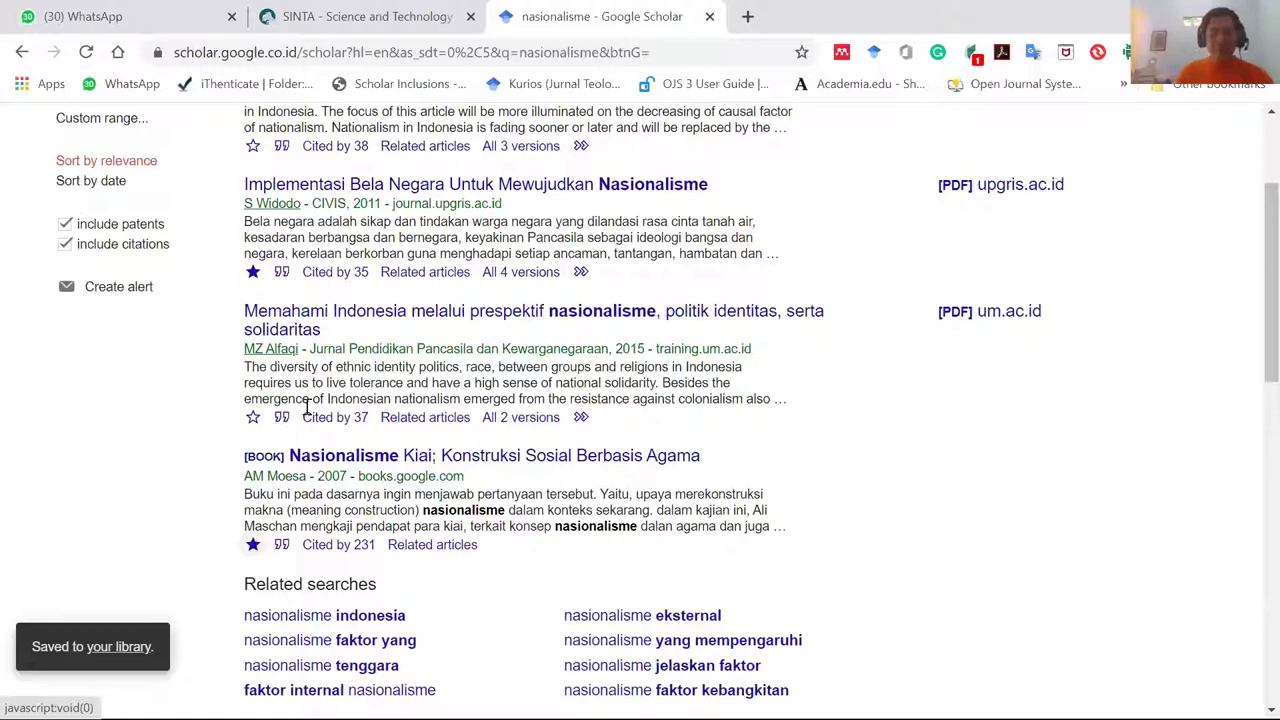
scroll(252, 462, "down", 5)
left_click(253, 460)
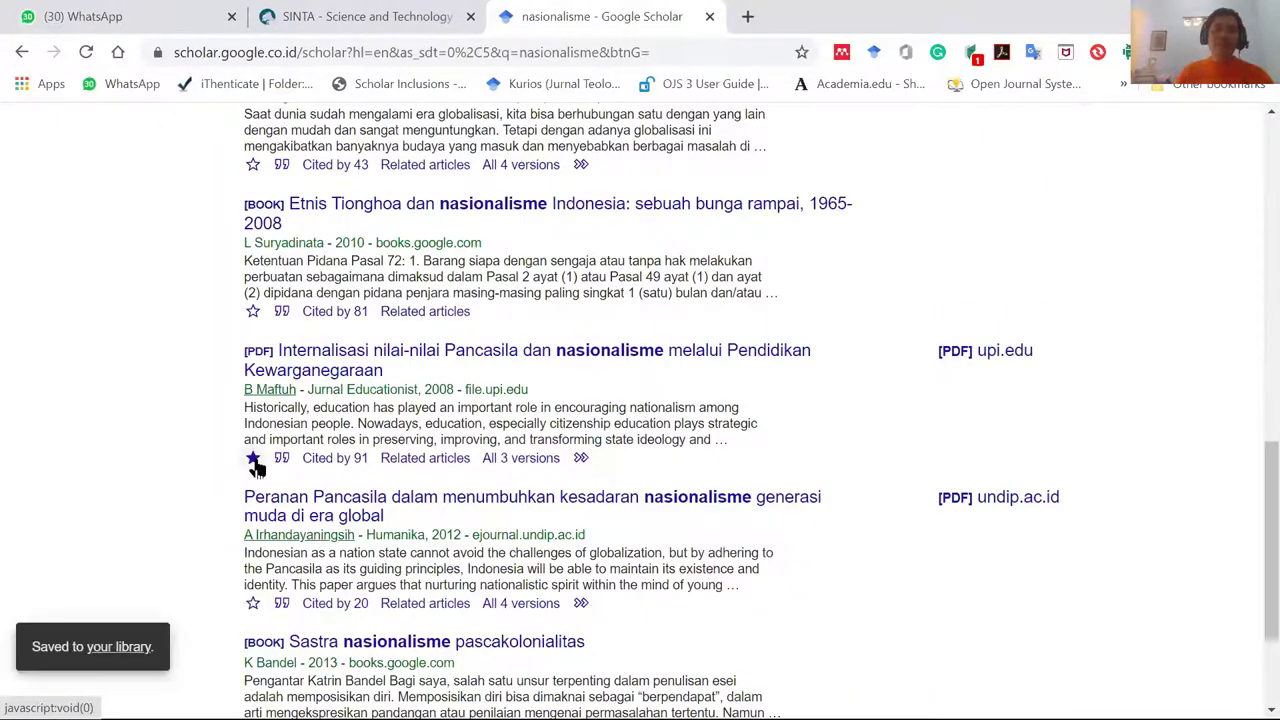
- Open the personal library of saved articles and look through its list
scroll(1100, 449, "up", 4)
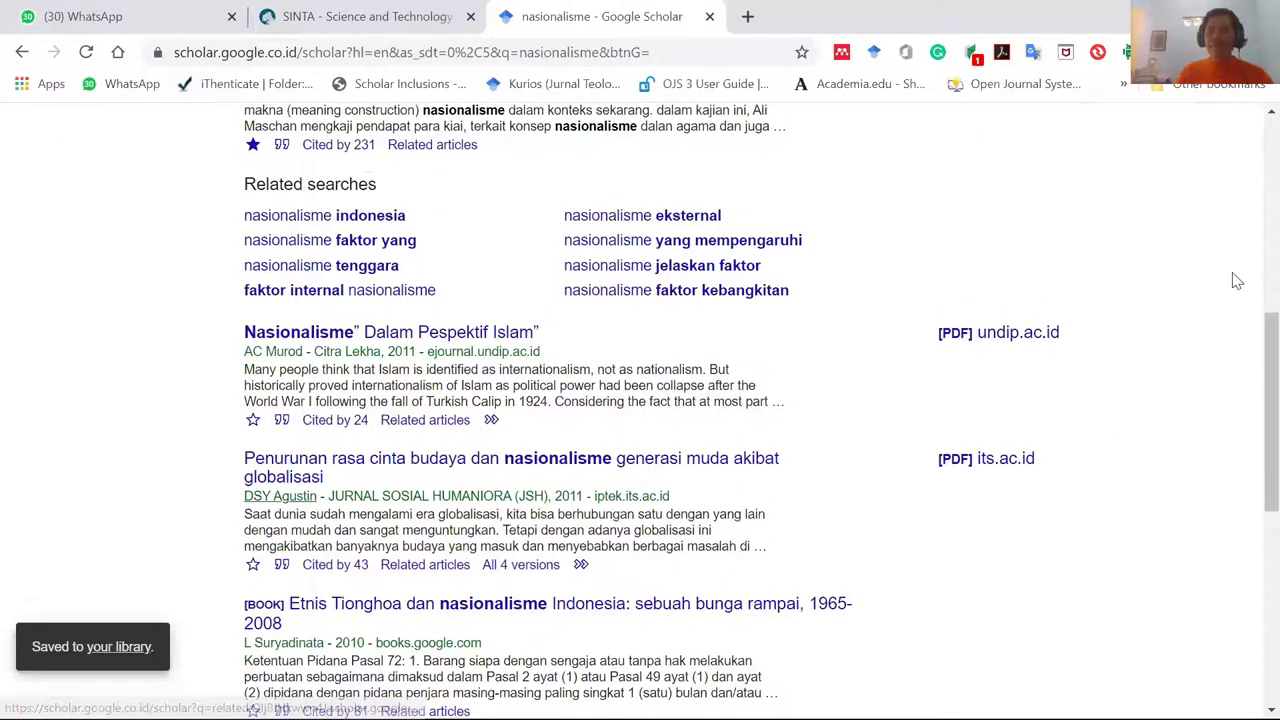
scroll(1134, 191, "up", 6)
scroll(1146, 200, "up", 1)
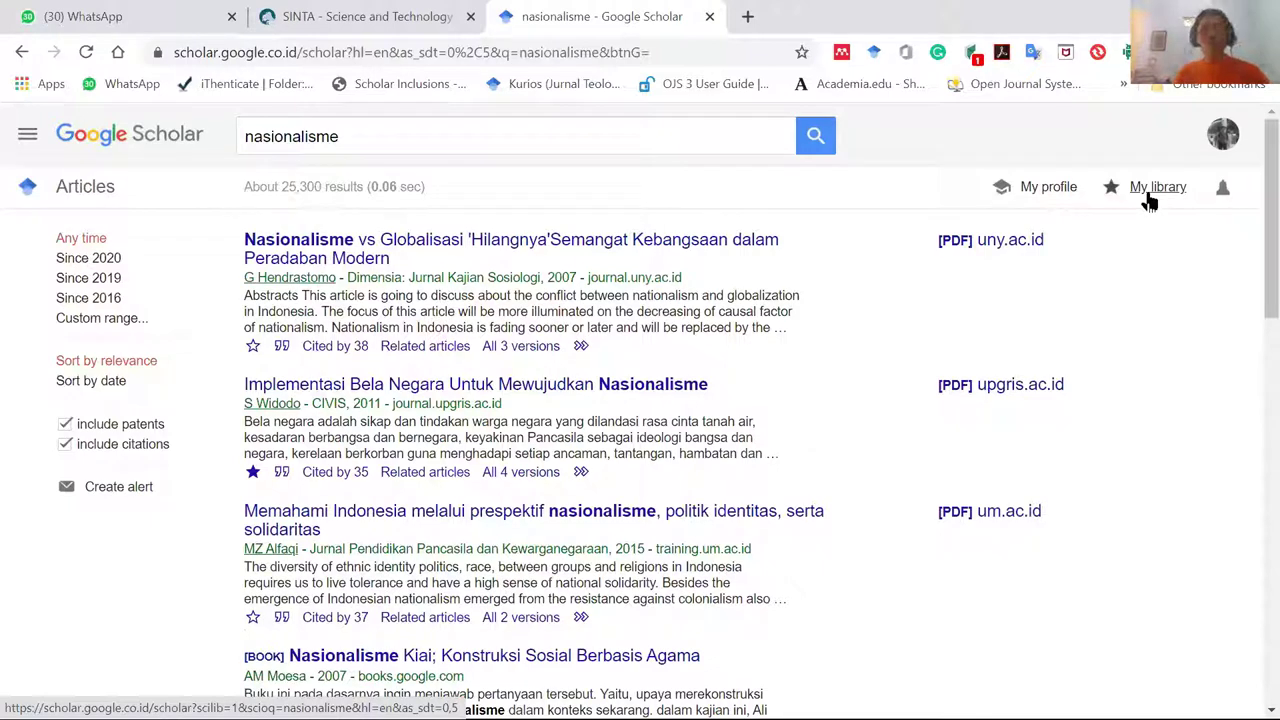
left_click(1148, 196)
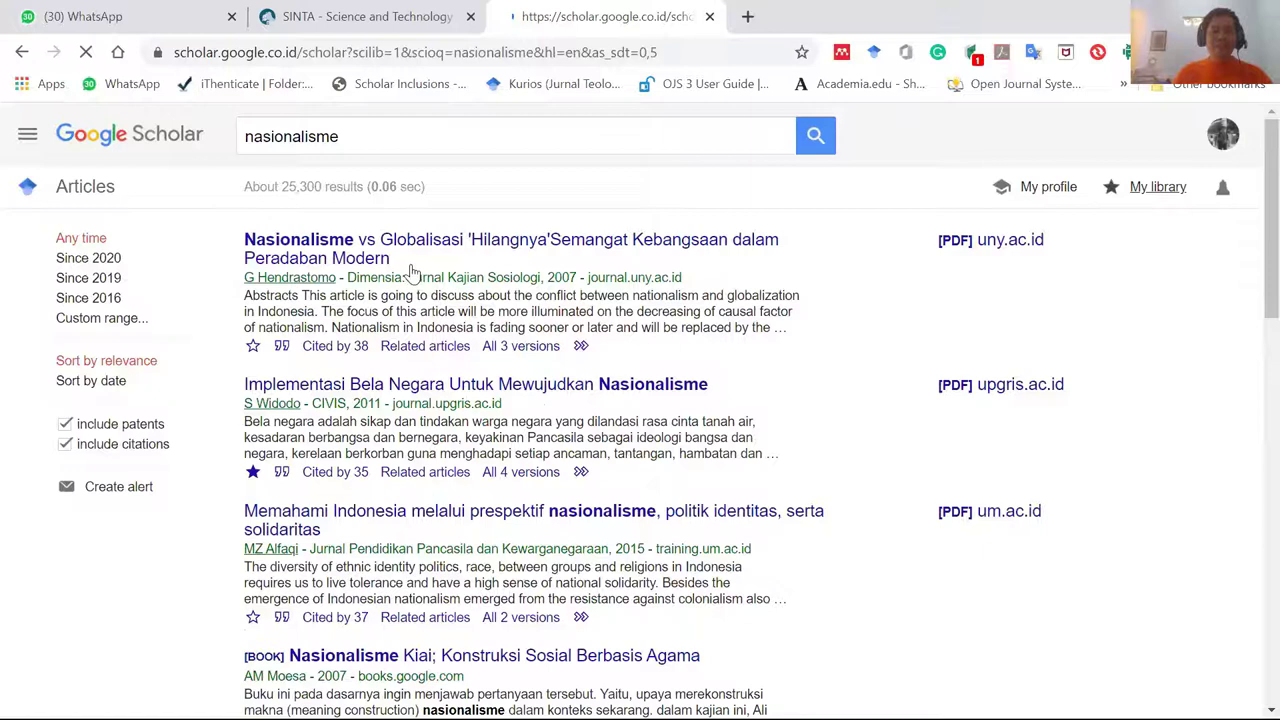
scroll(300, 325, "down", 3)
scroll(246, 303, "up", 3)
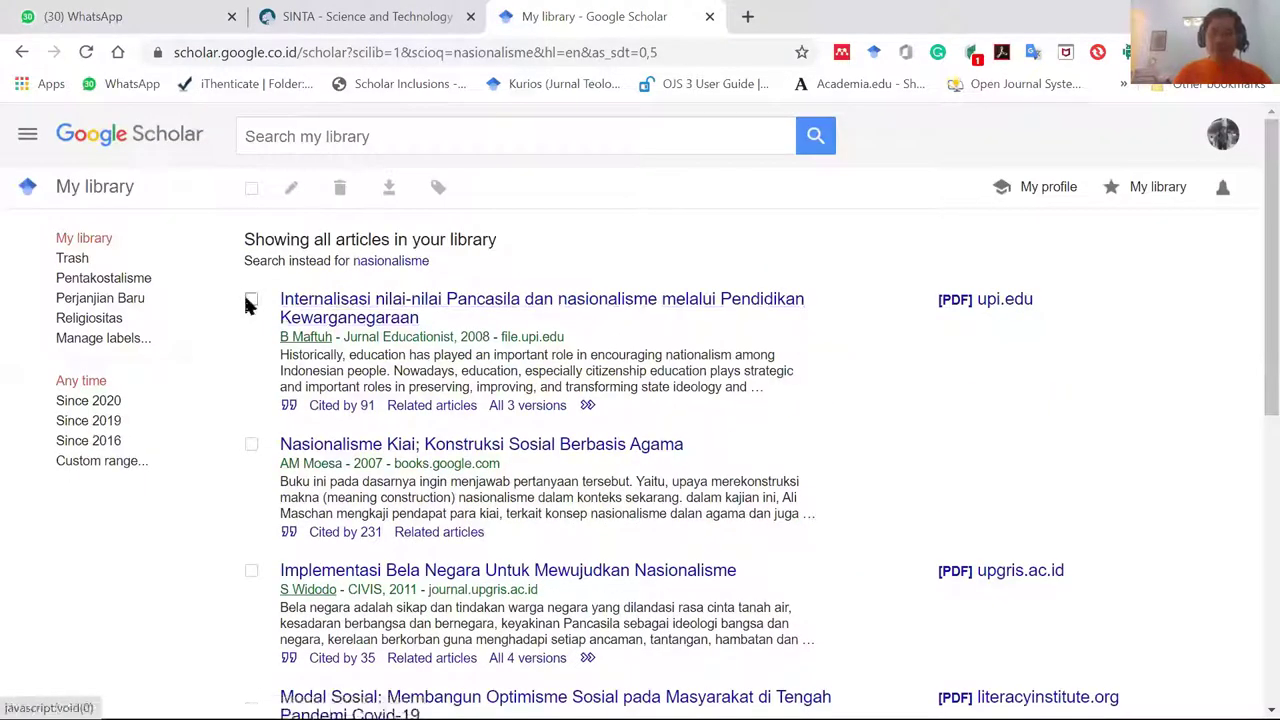
scroll(248, 305, "down", 3)
scroll(248, 305, "up", 2)
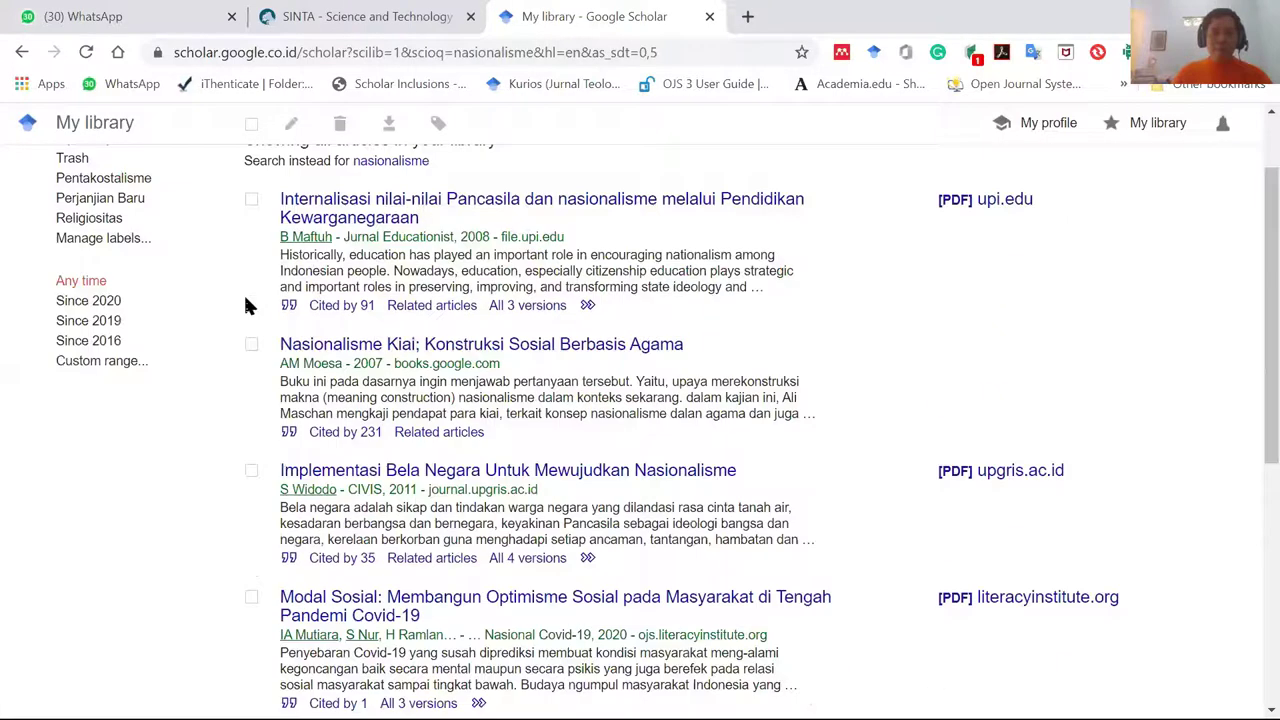
scroll(248, 305, "up", 1)
- Assign the label Religiositas to the three nasionalisme publications just saved in the library
left_click(254, 300)
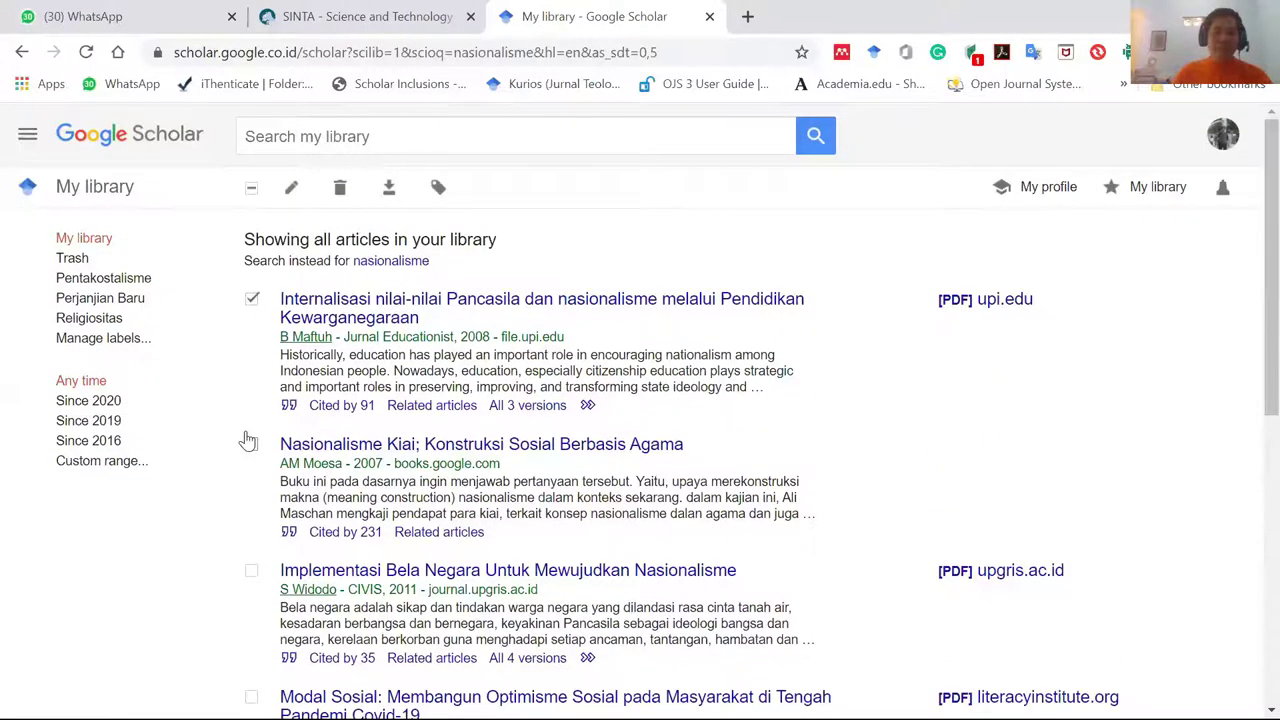
scroll(252, 436, "down", 1)
scroll(252, 436, "down", 1)
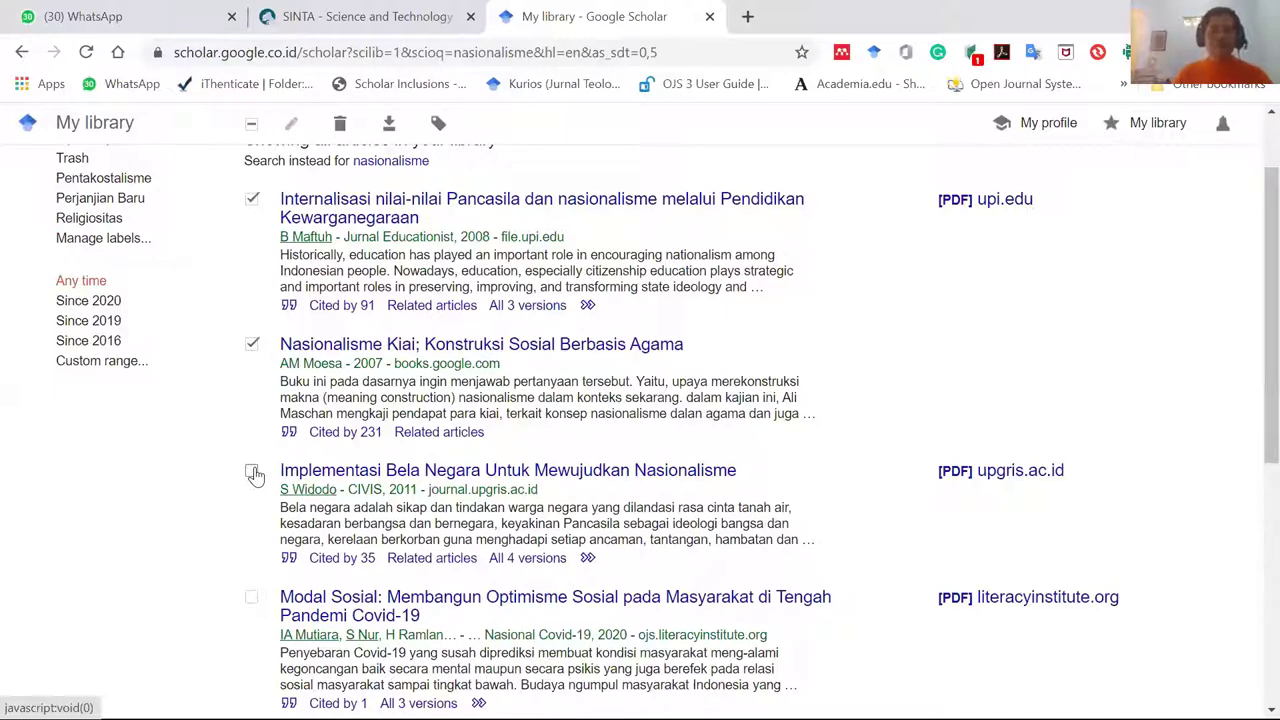
left_click(253, 473)
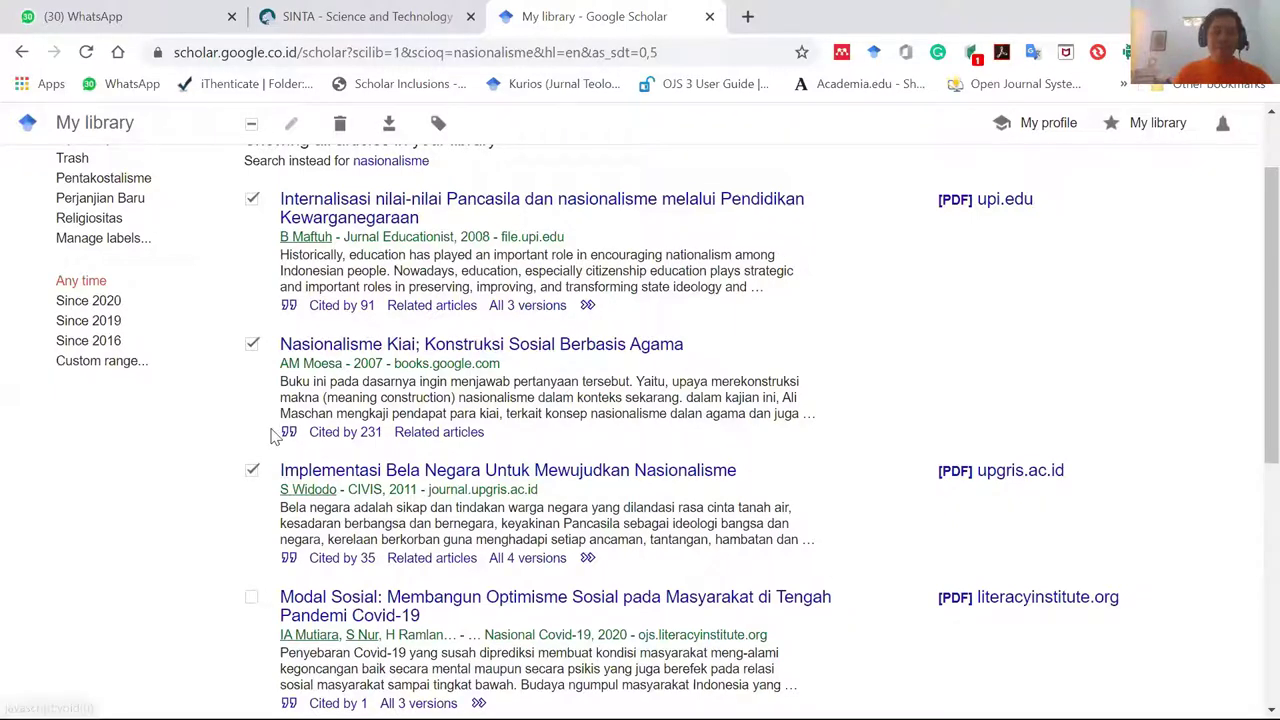
scroll(305, 213, "up", 1)
scroll(305, 213, "up", 1)
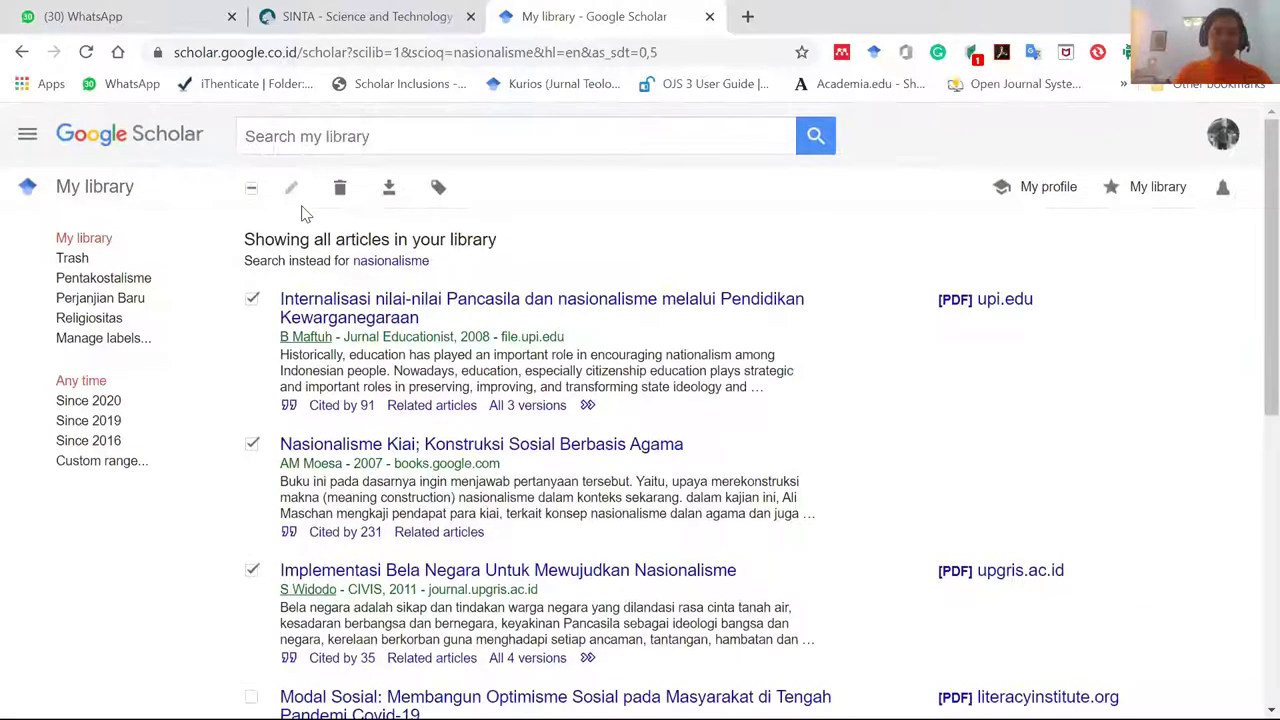
left_click(440, 190)
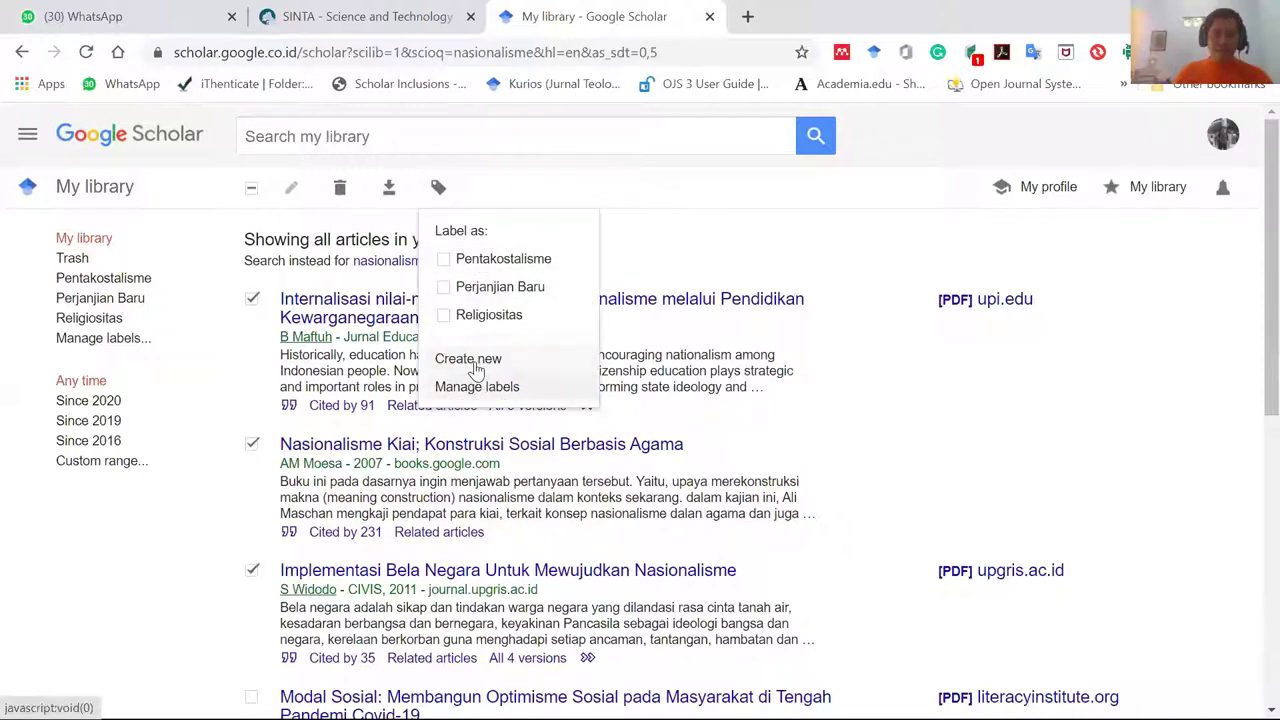
left_click(444, 317)
left_click(460, 368)
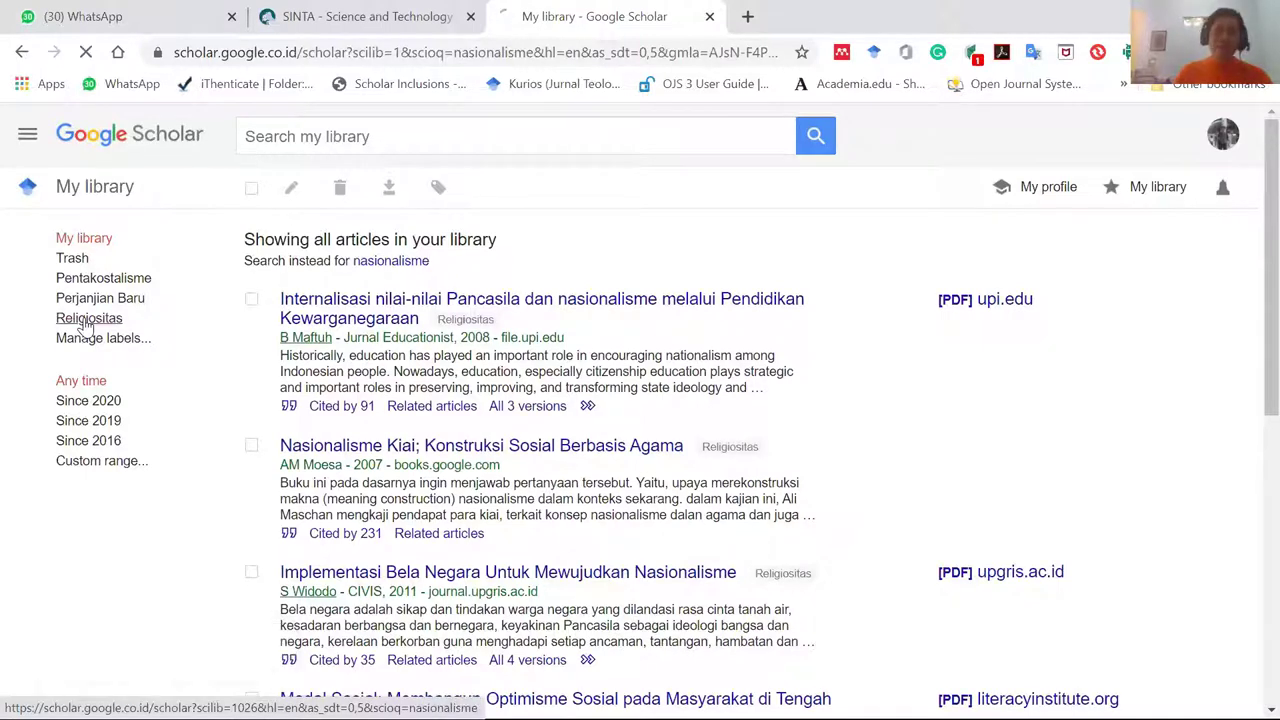
- Check the articles filed under the Religiositas label, and return to the full library list to review each article's label
left_click(86, 320)
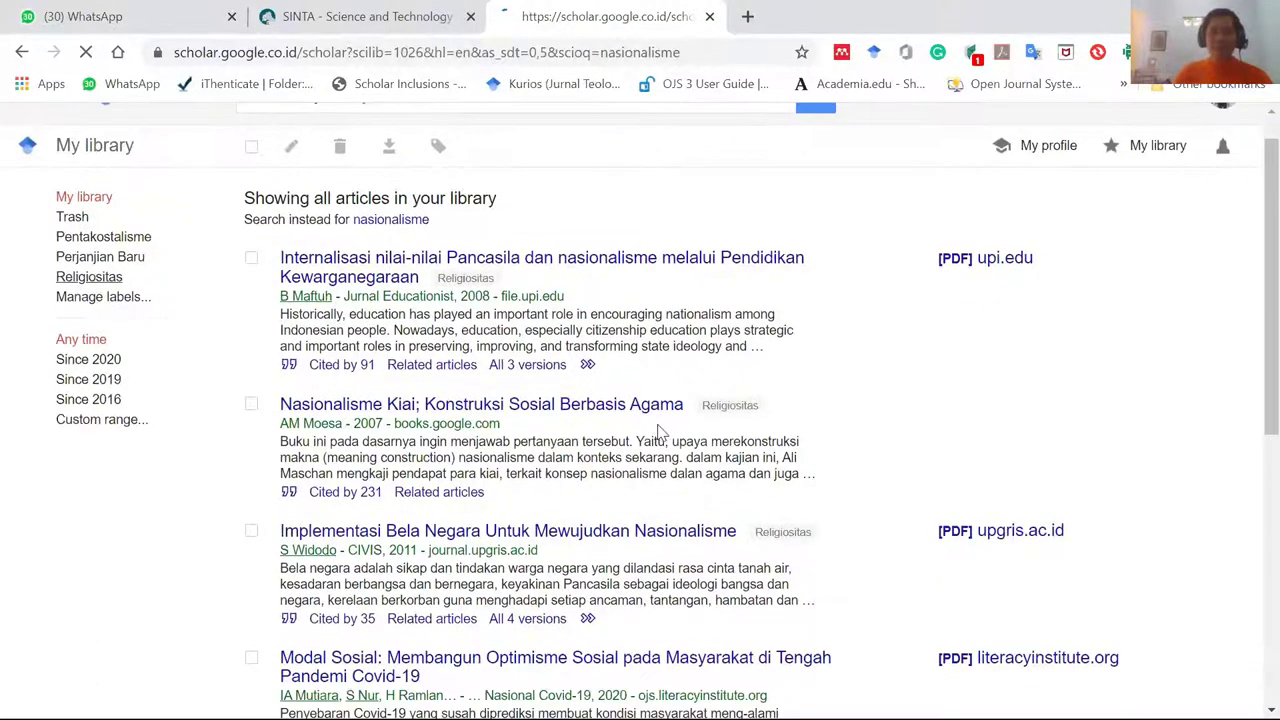
scroll(476, 437, "down", 2)
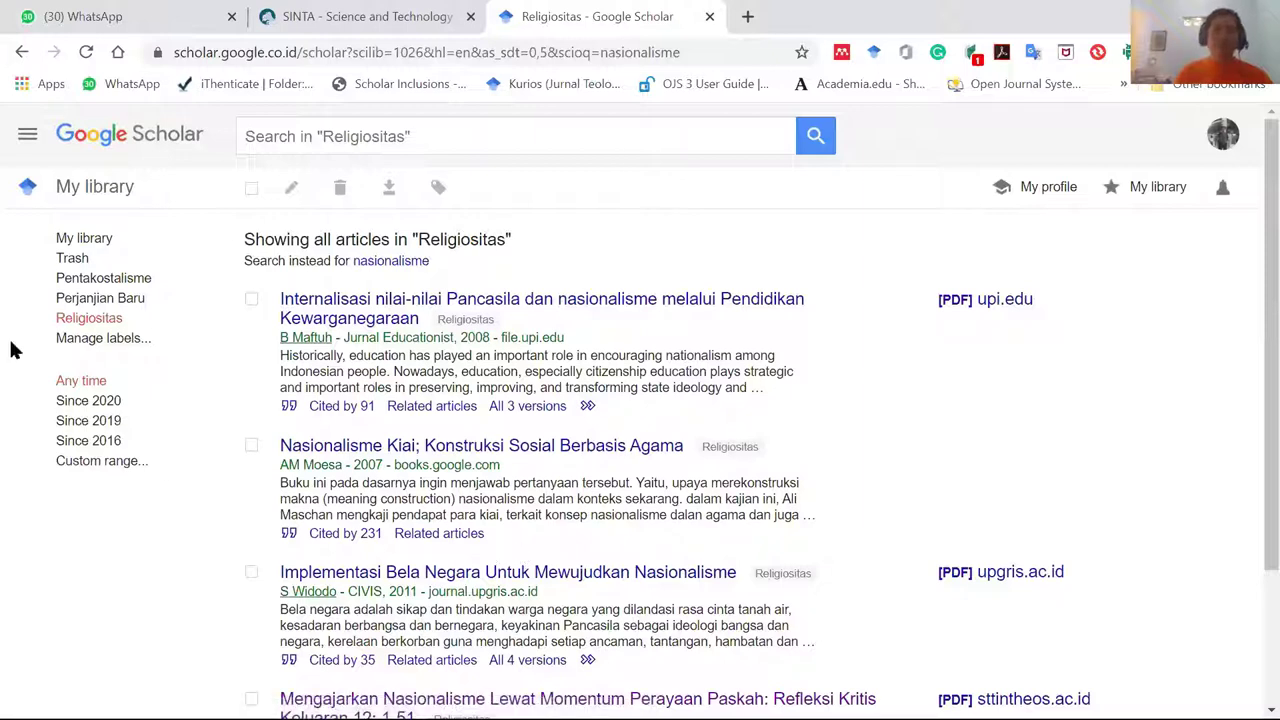
left_click(80, 240)
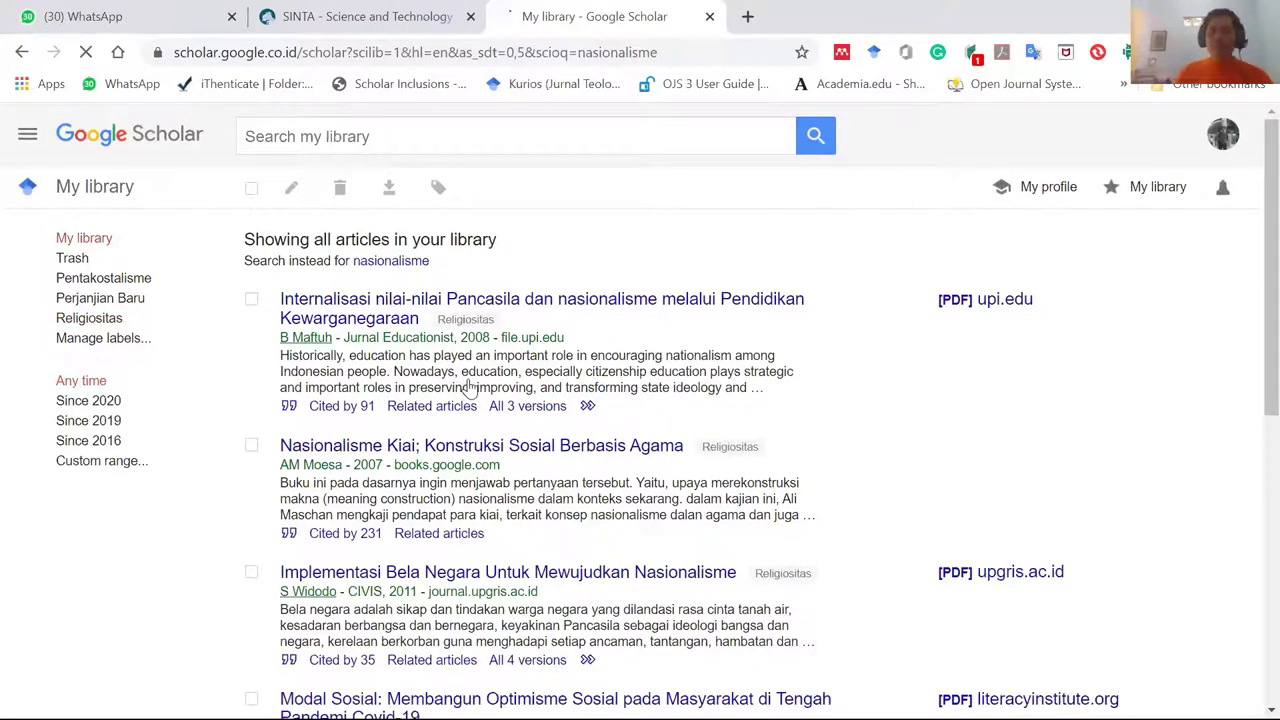
scroll(469, 380, "down", 6)
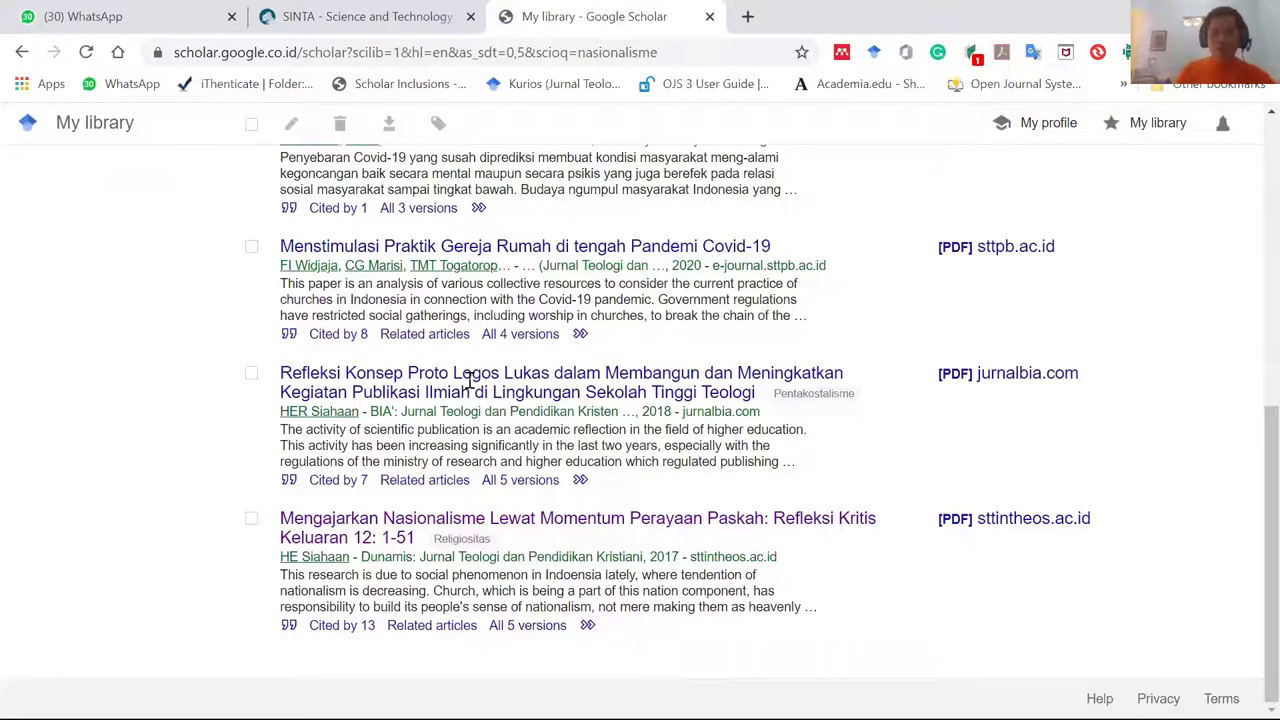
scroll(469, 380, "up", 5)
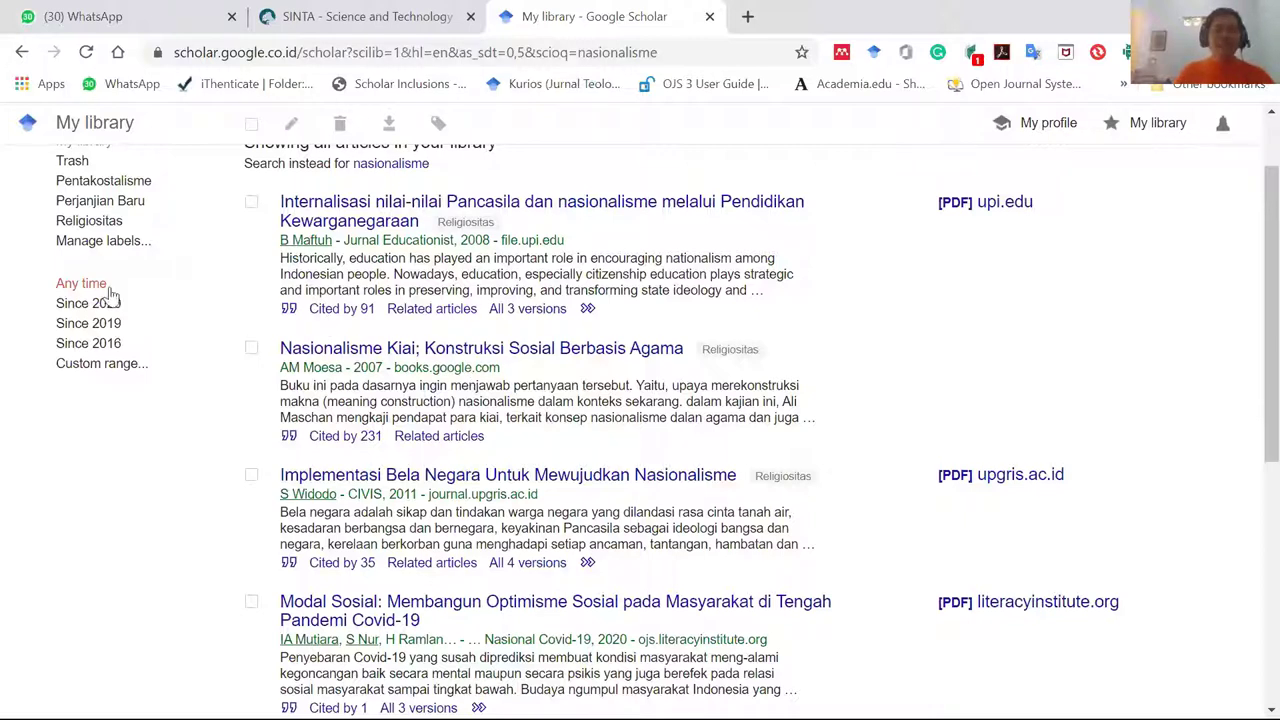
scroll(503, 355, "up", 1)
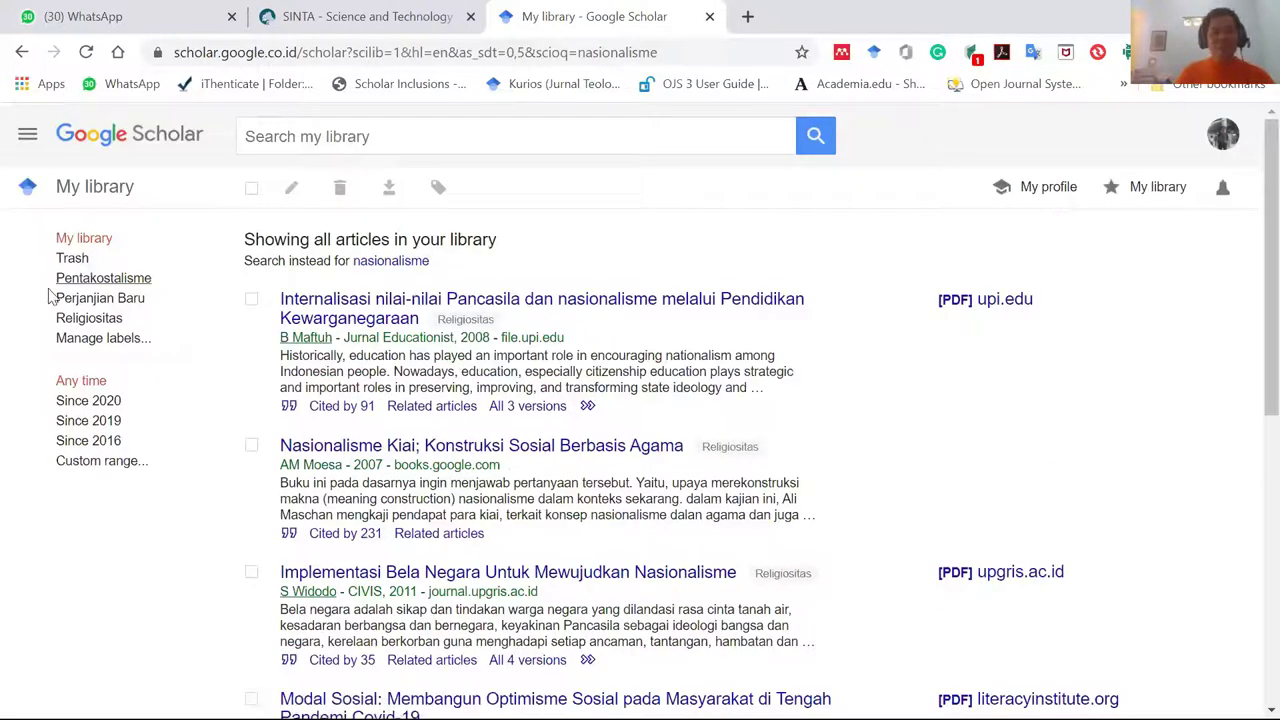
- Select all four articles under the Religiositas label and export them in BibTeX format
left_click(100, 298)
left_click(126, 282)
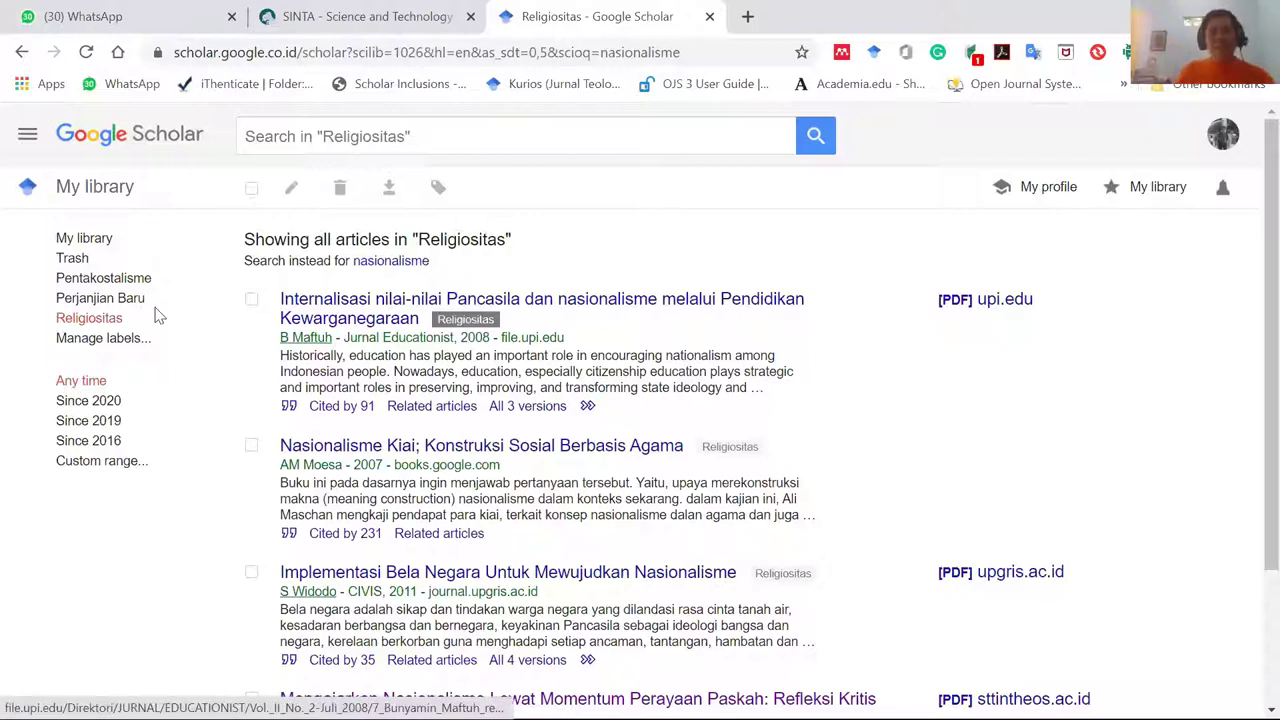
left_click(251, 302)
left_click(251, 445)
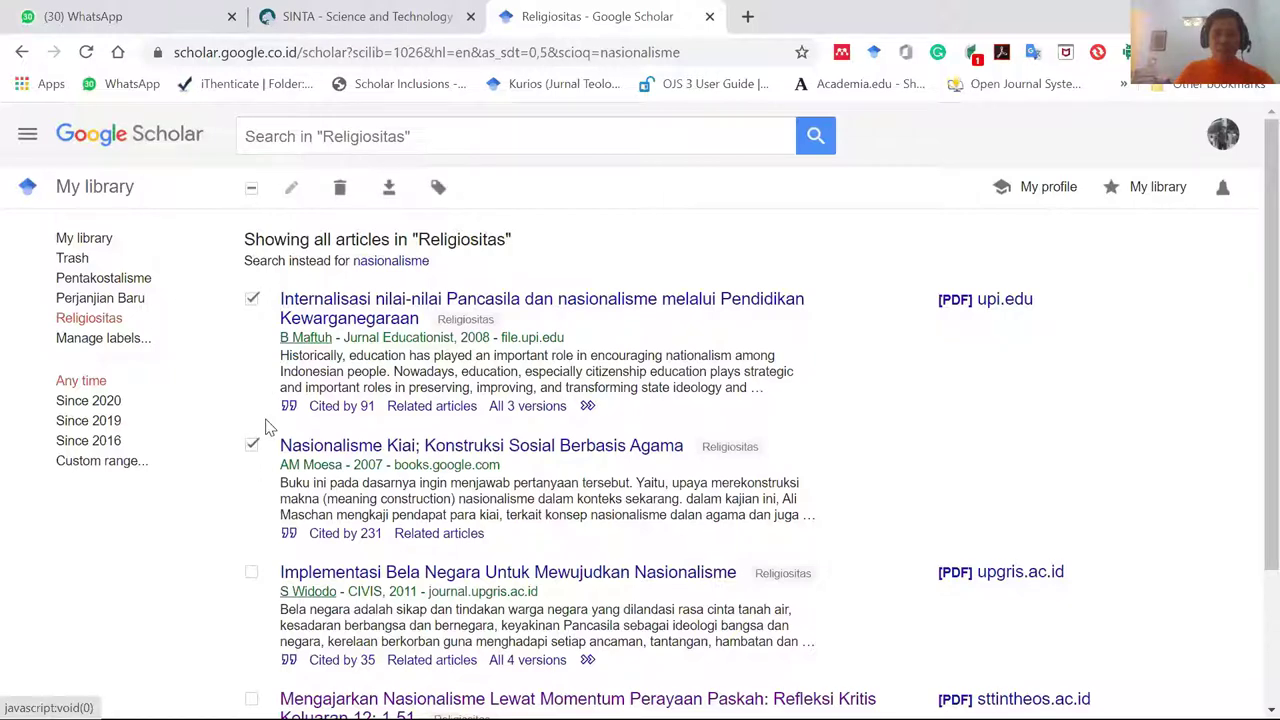
scroll(268, 427, "down", 1)
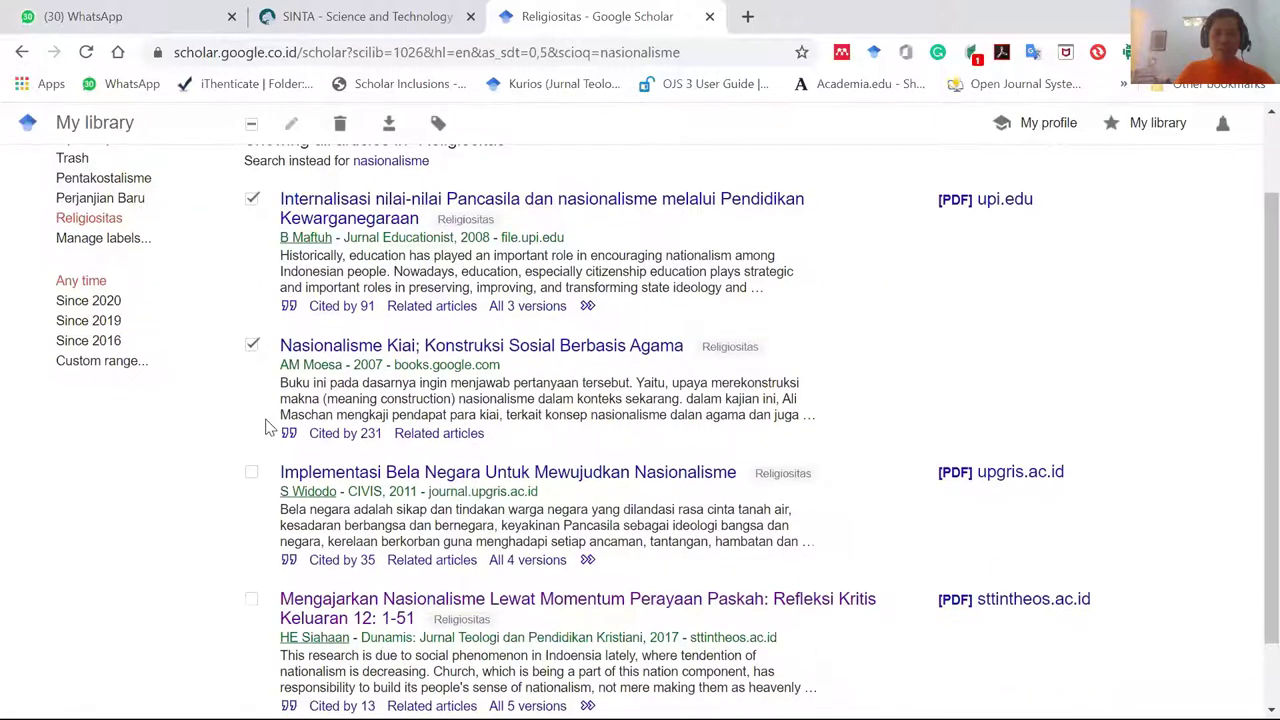
left_click(251, 473)
scroll(248, 505, "down", 1)
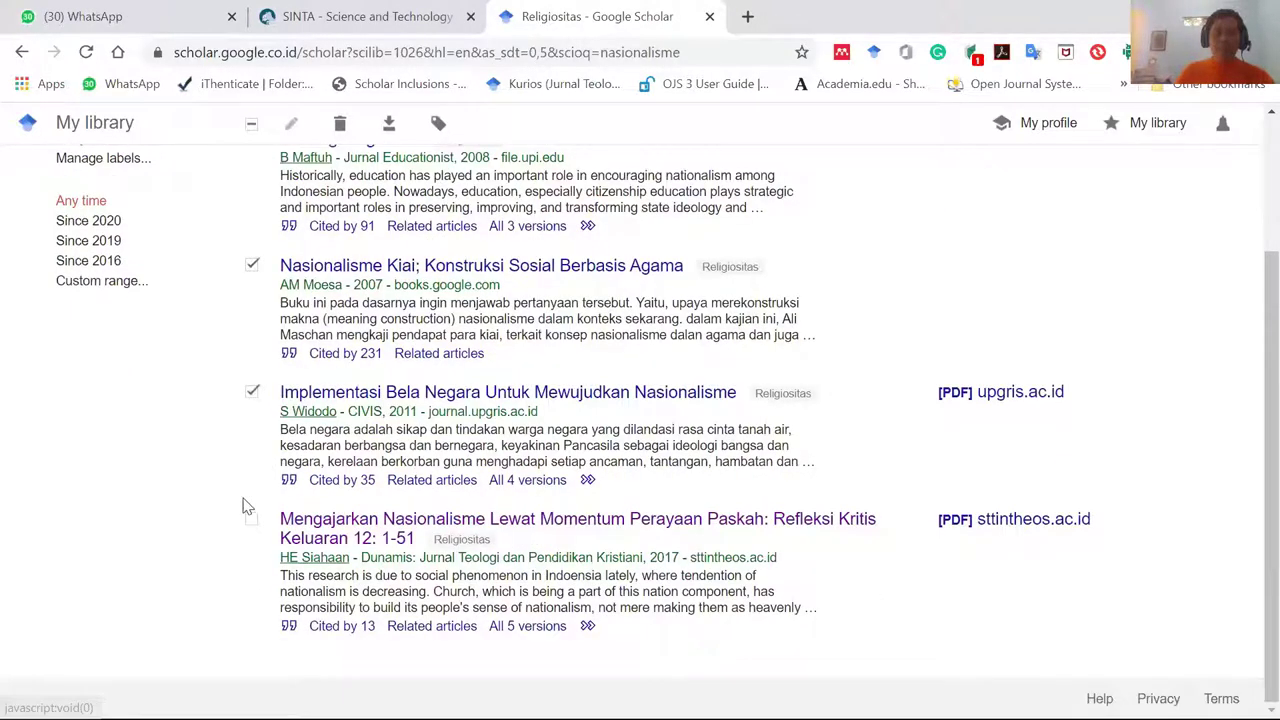
left_click(251, 520)
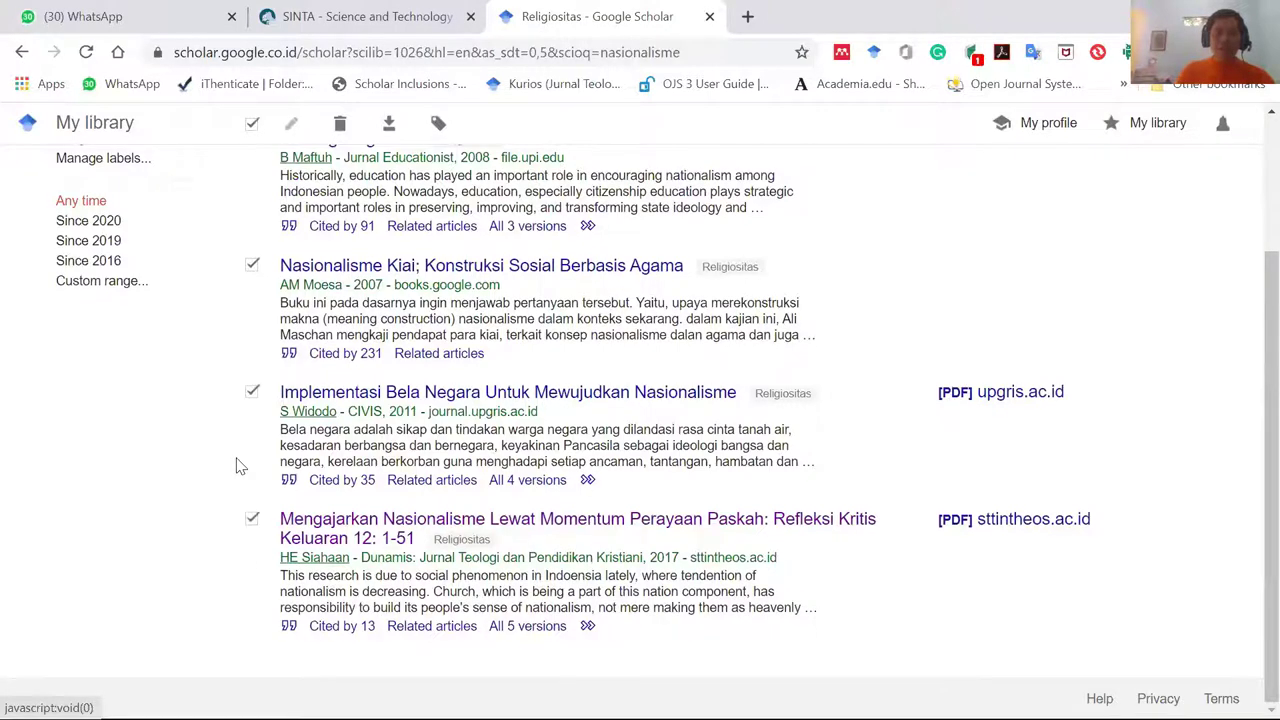
scroll(237, 465, "up", 1)
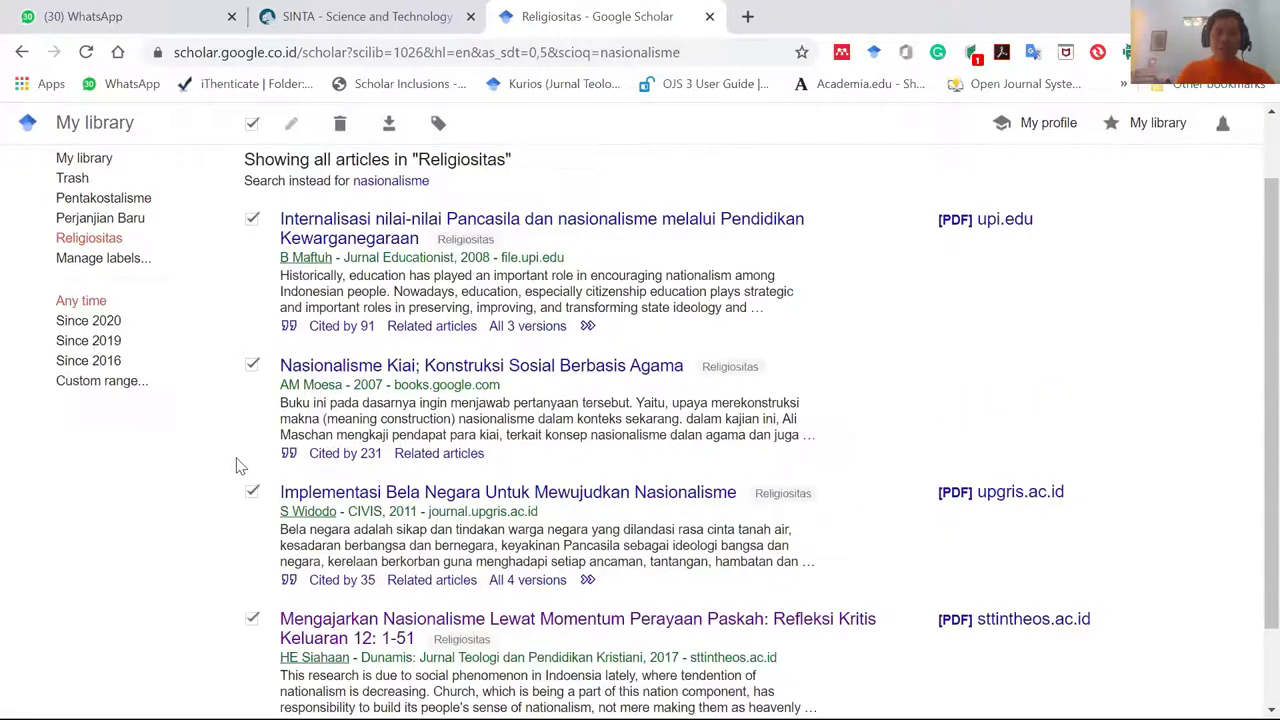
left_click(398, 133)
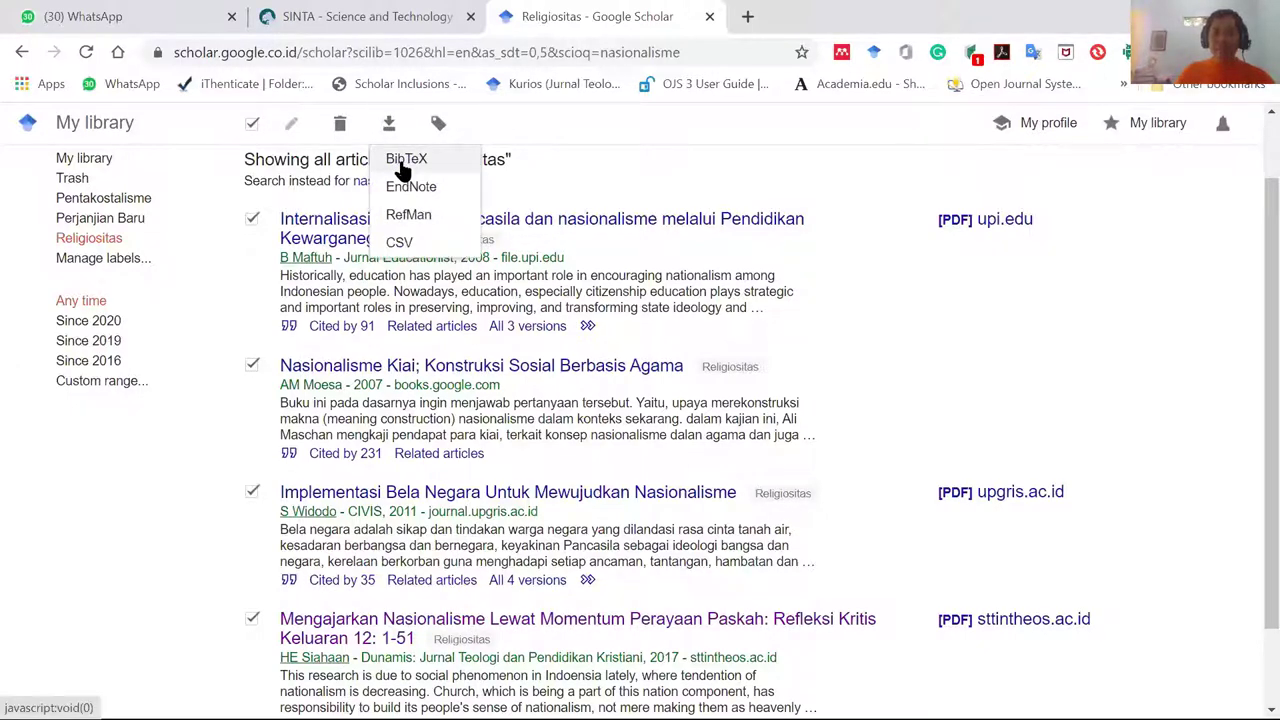
left_click(404, 164)
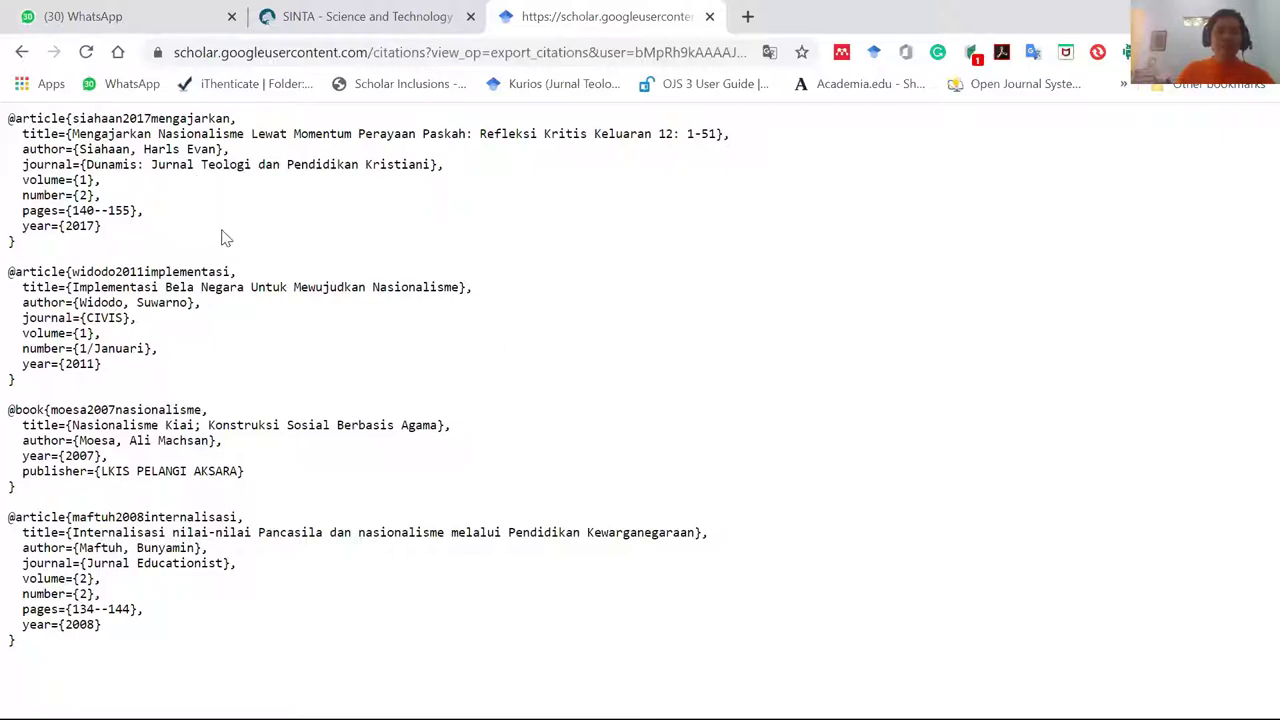
- Copy all of the exported BibTeX entries and shrink the browser window to uncover the desktop
key("ctrl+a")
right_click(113, 160)
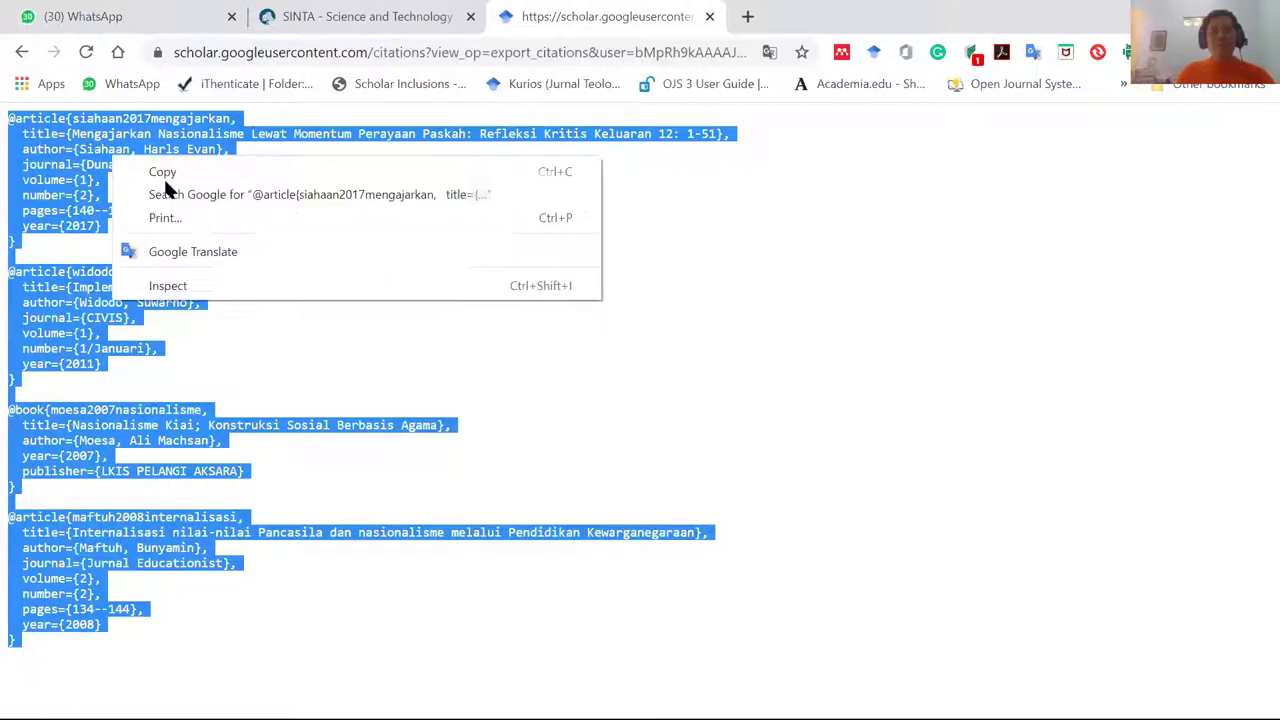
left_click(163, 174)
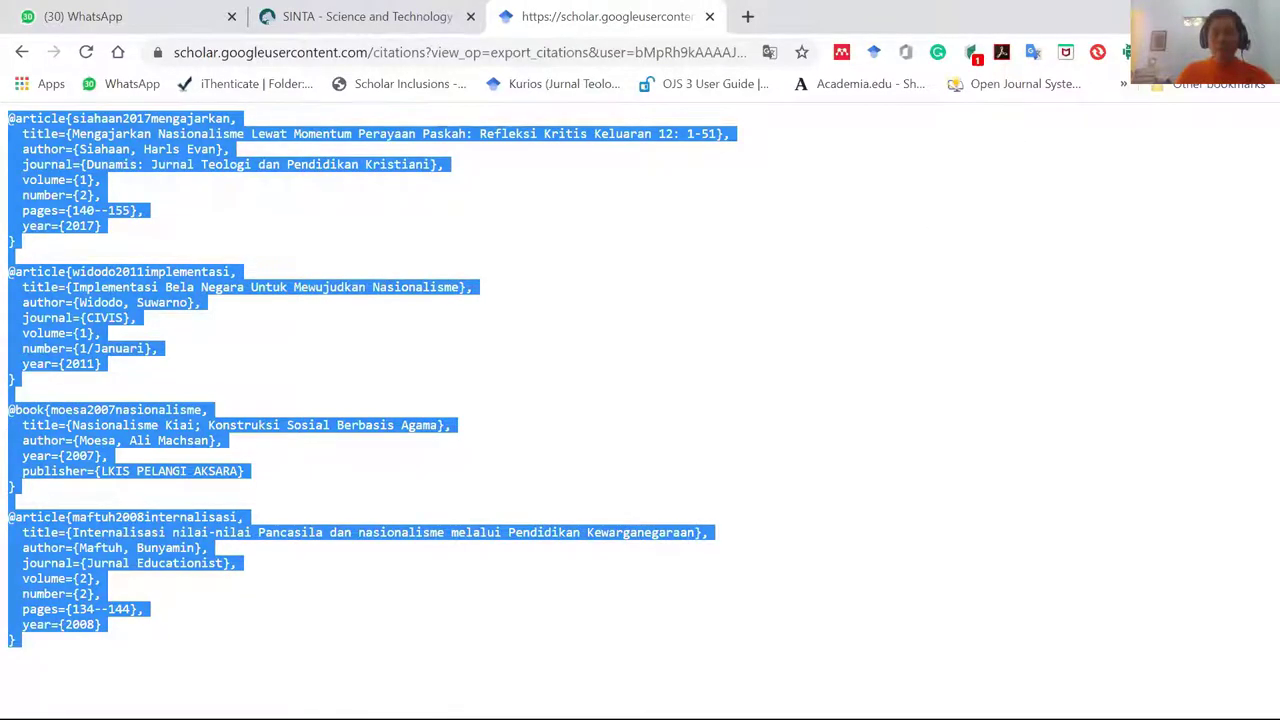
key("super+Down")
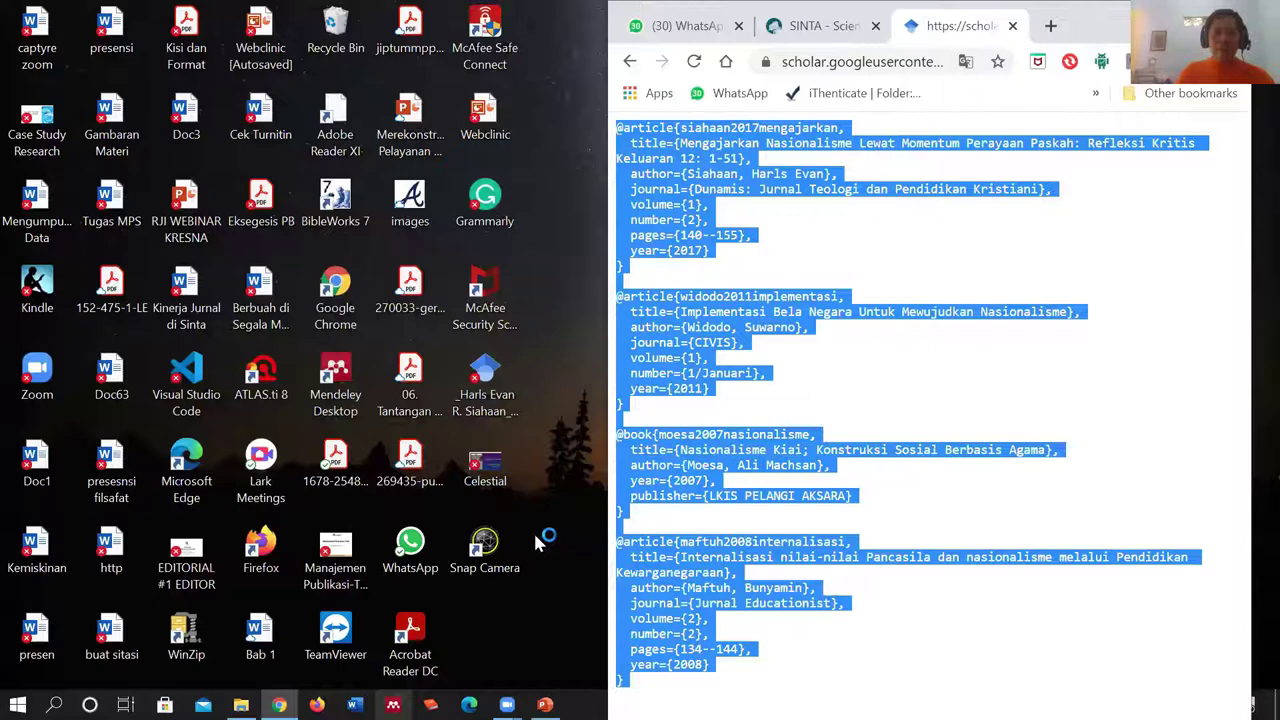
- Switch to Mendeley Desktop and remove all documents from the GS folder
left_click(540, 600)
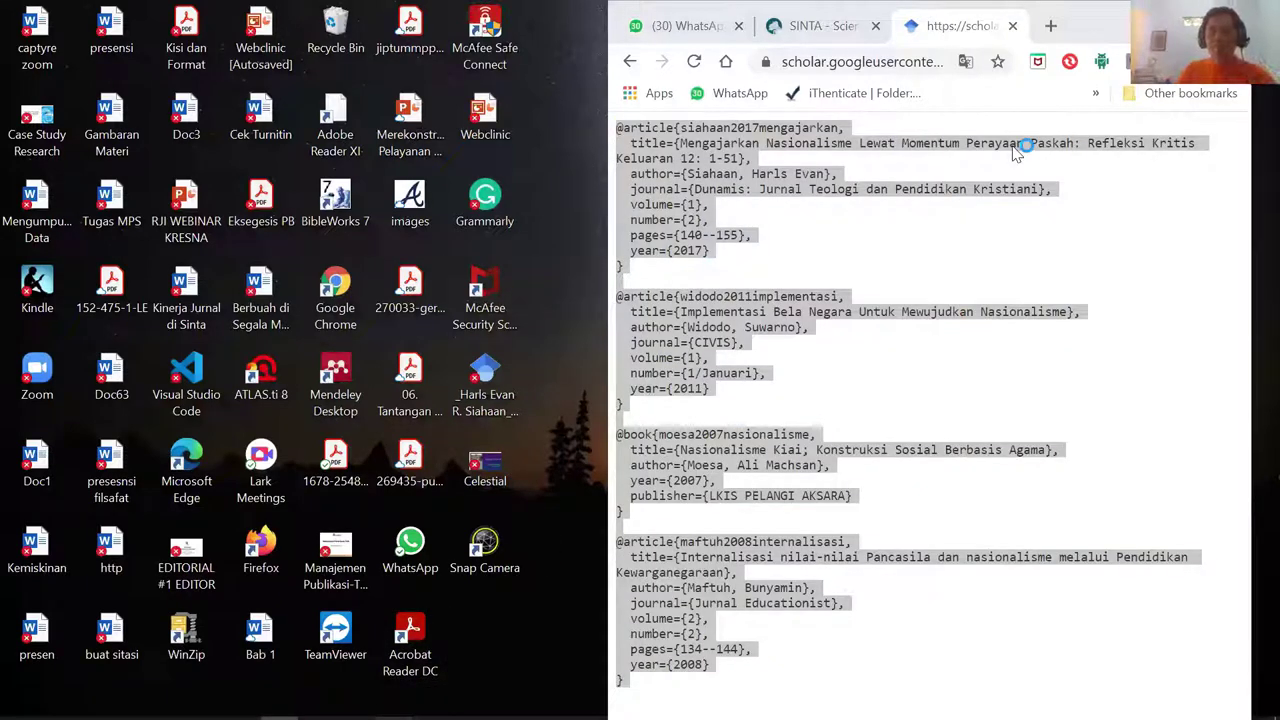
left_click(393, 712)
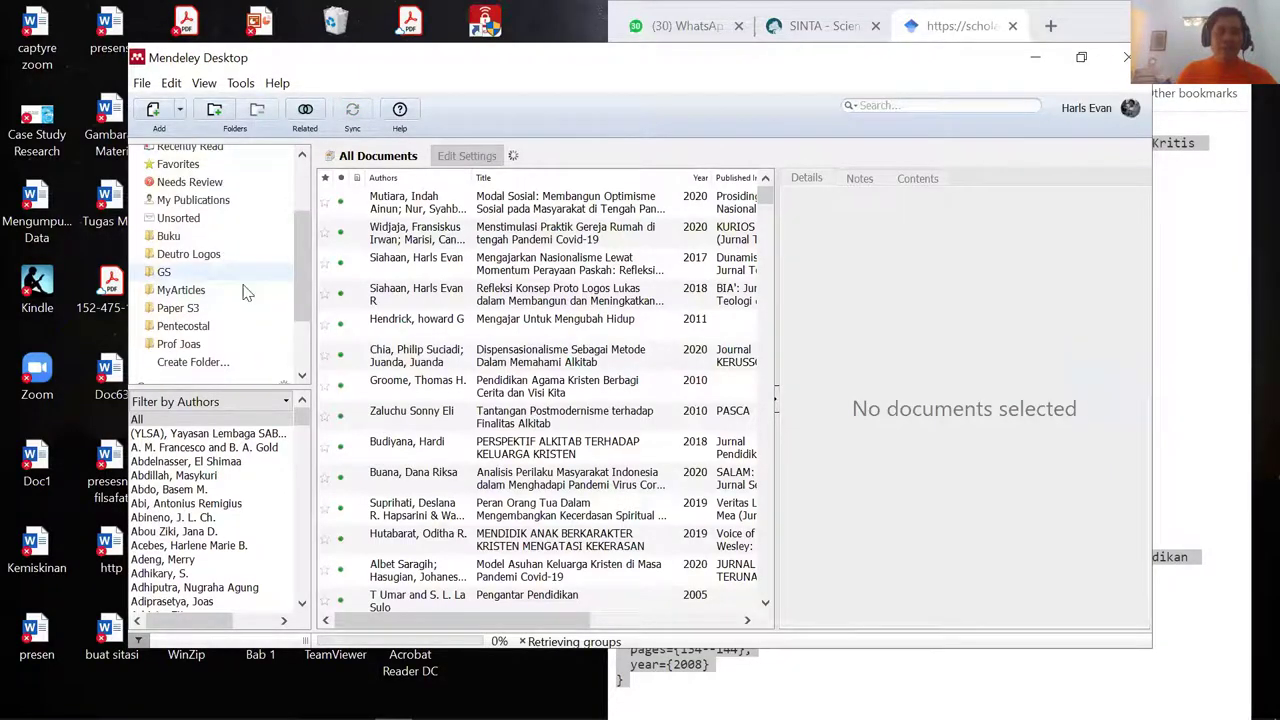
left_click(165, 272)
left_click(414, 302)
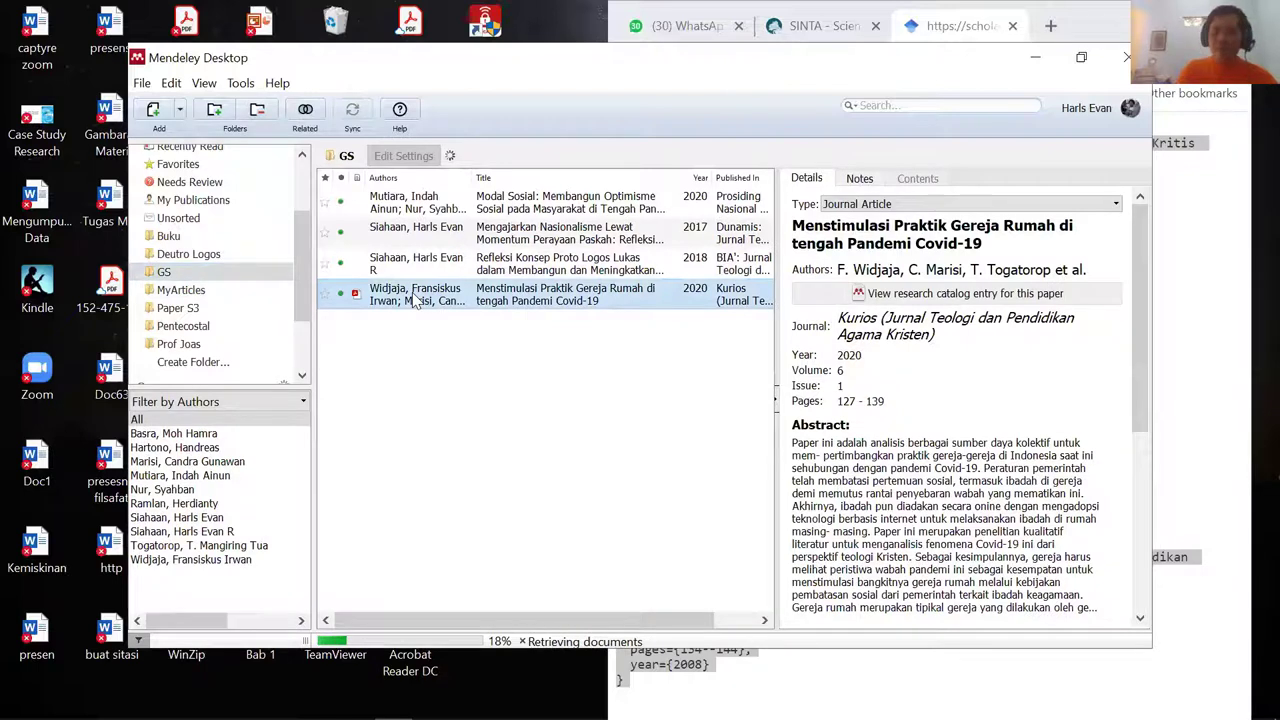
key("ctrl+a")
key("Delete")
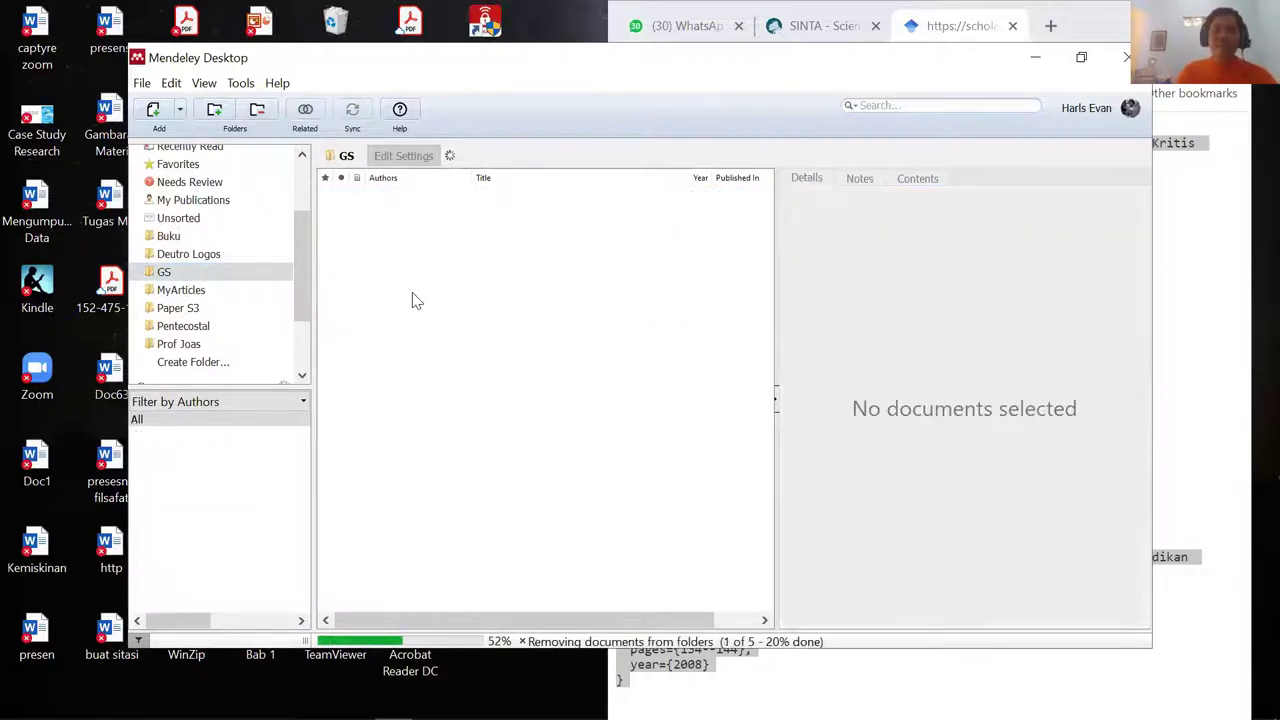
- Copy all BibTeX entries from the Google Scholar export page and paste them into the GS folder in Mendeley Desktop
left_click(1157, 295)
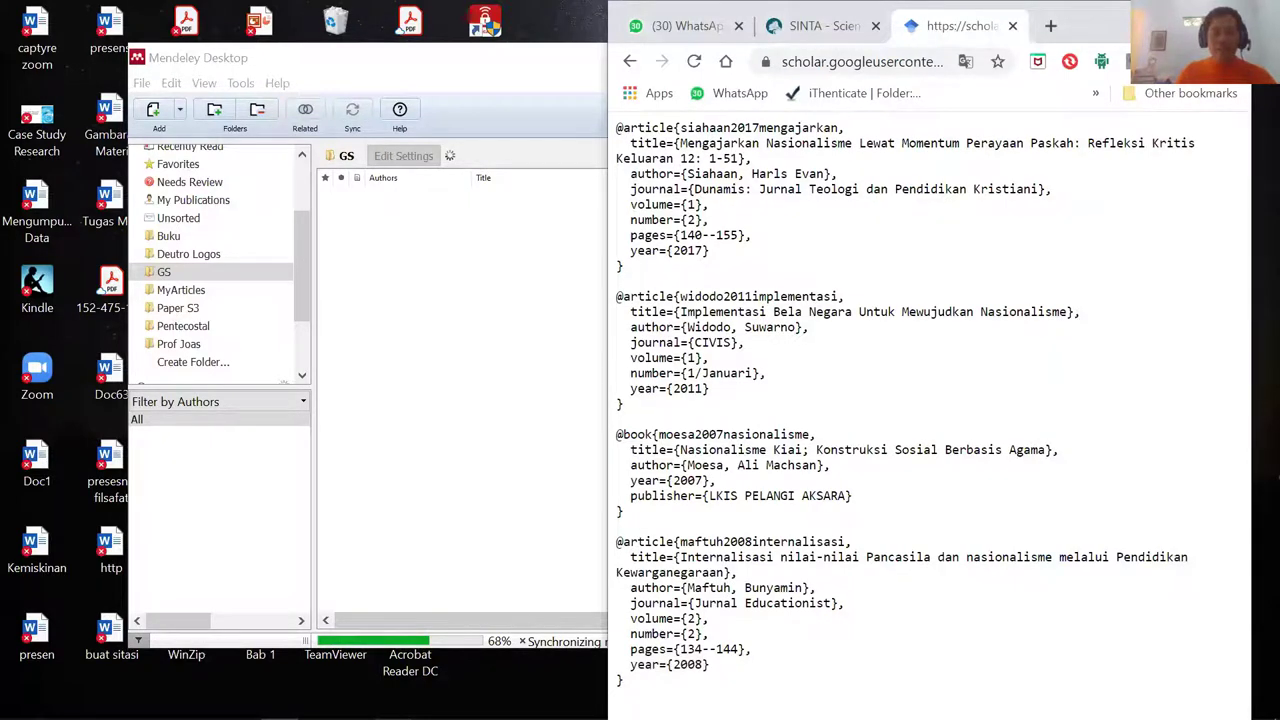
key("ctrl+a")
right_click(877, 207)
left_click(877, 207)
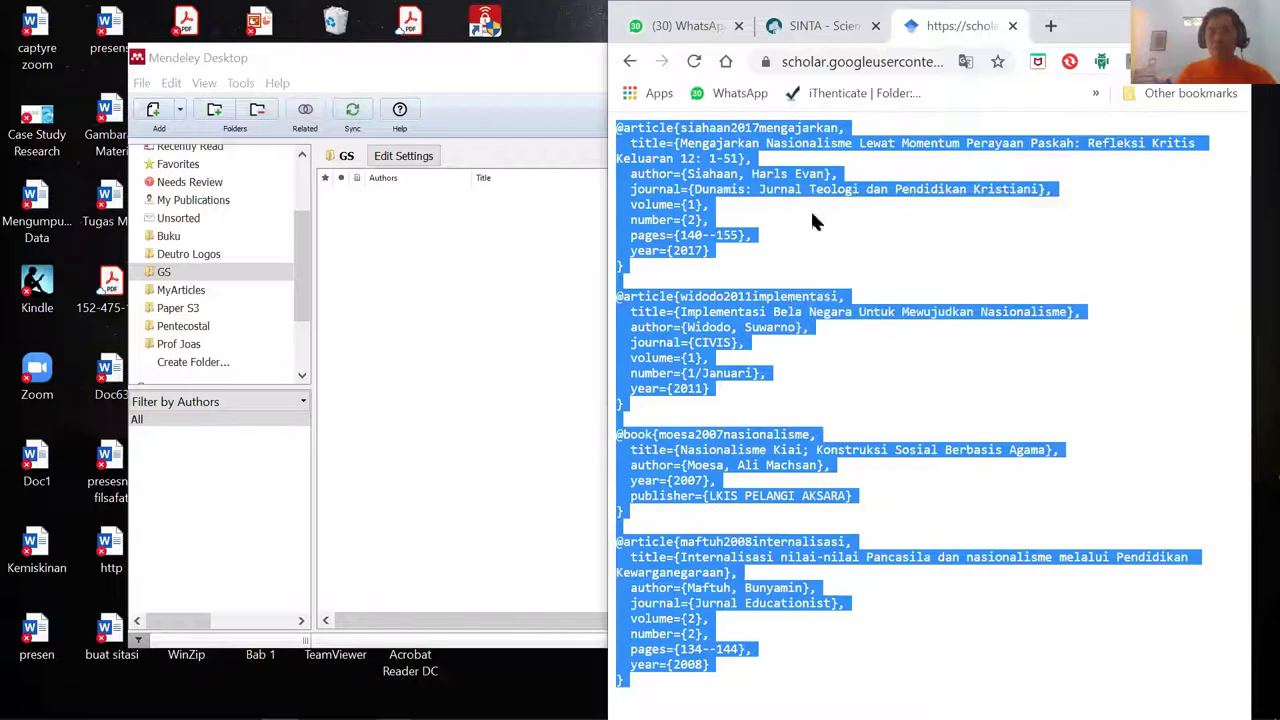
left_click(384, 304)
key("ctrl+v")
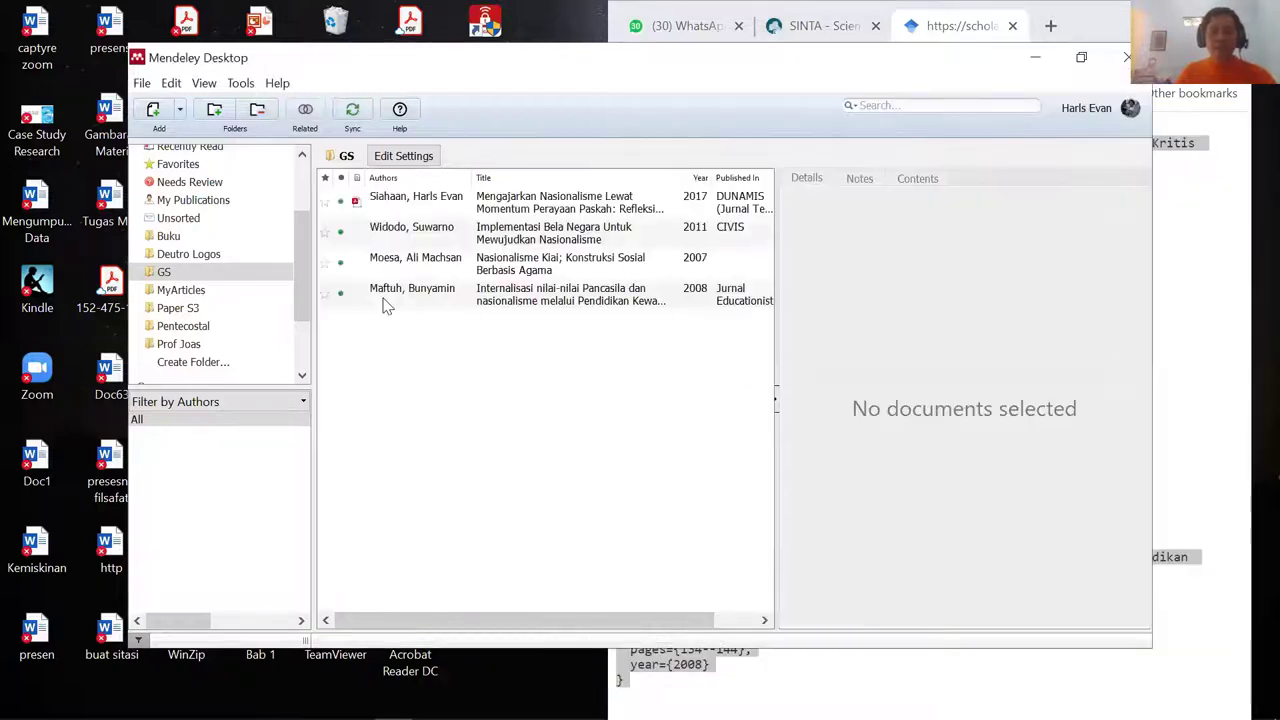
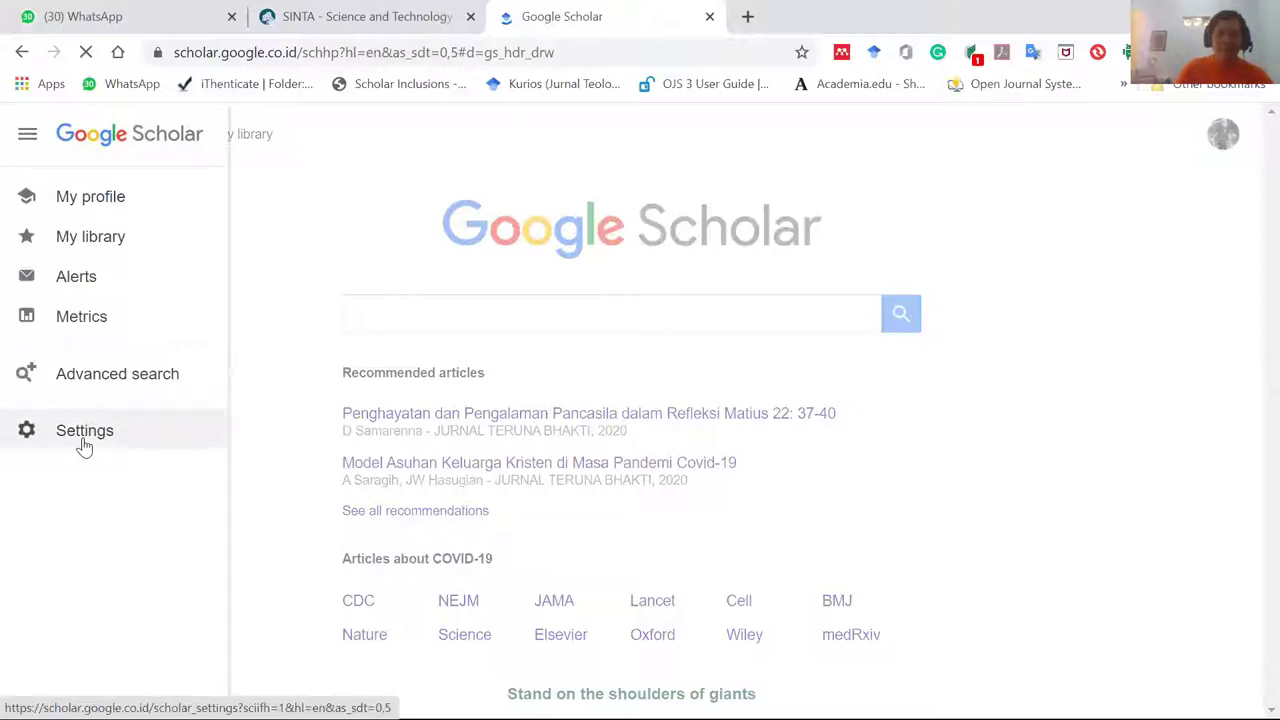
- Check the account settings in Google Scholar and go to the author's own profile page
left_click(85, 432)
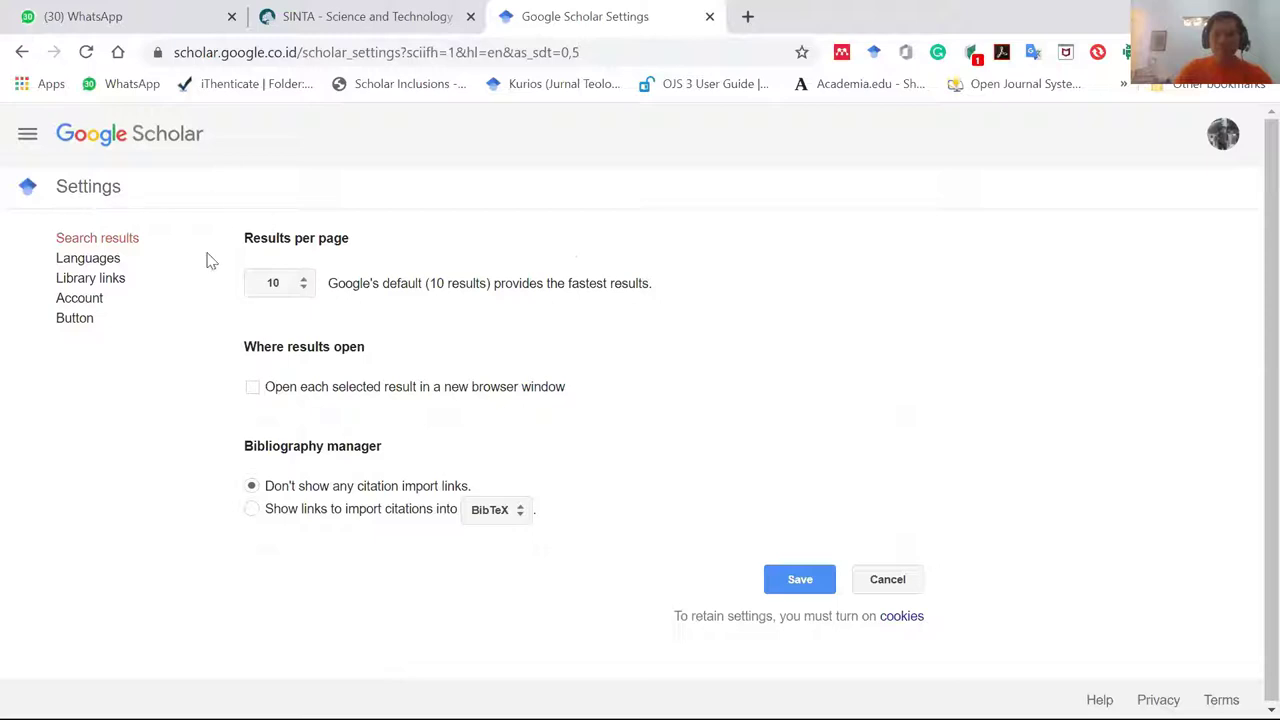
left_click(88, 303)
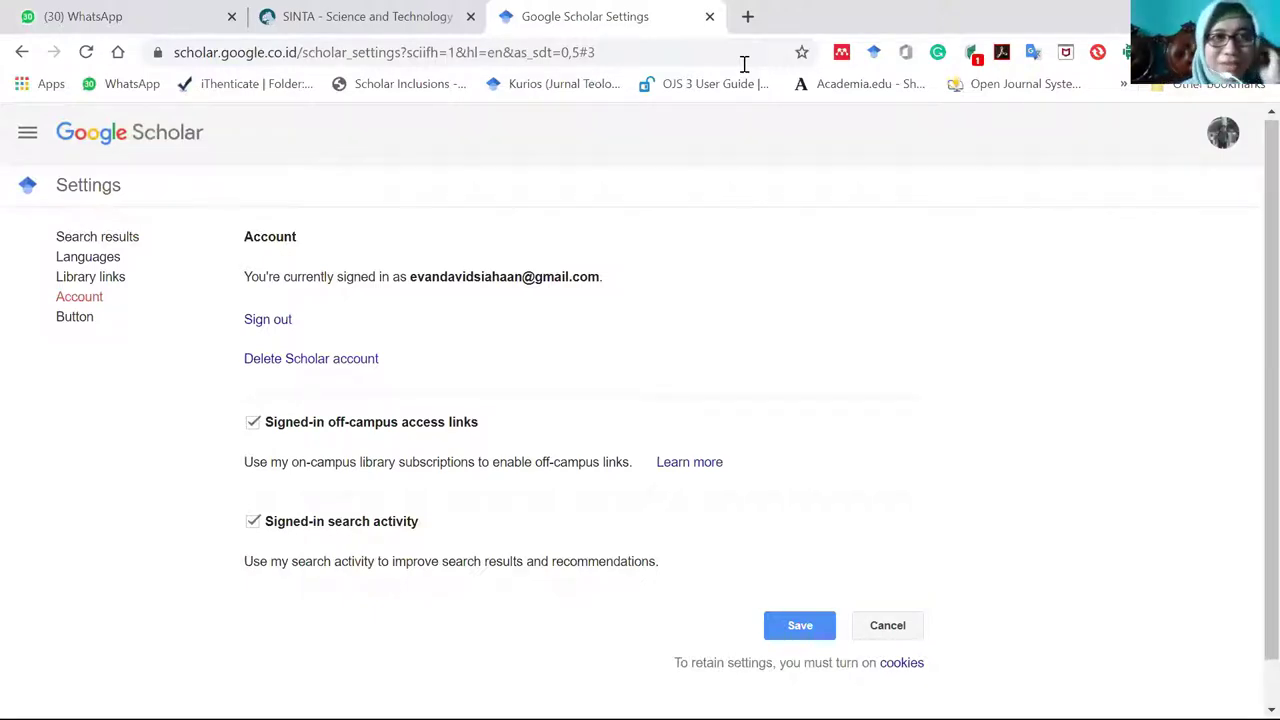
left_click(30, 142)
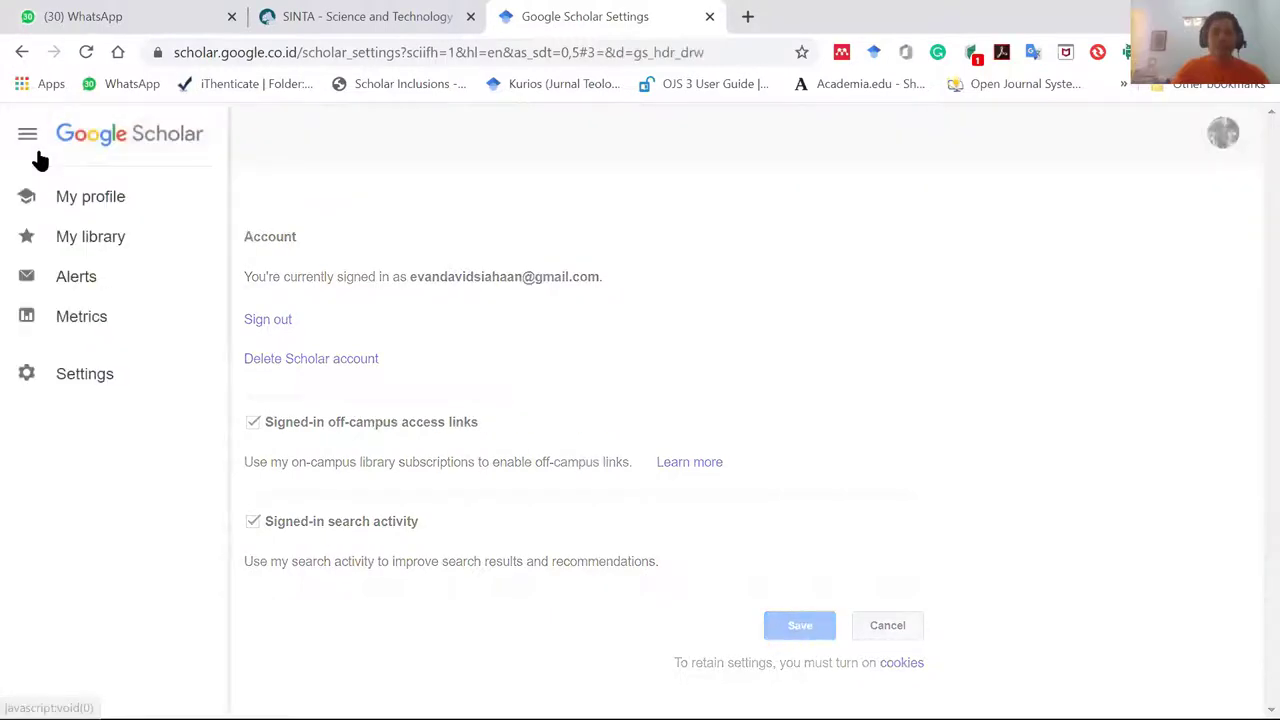
left_click(111, 219)
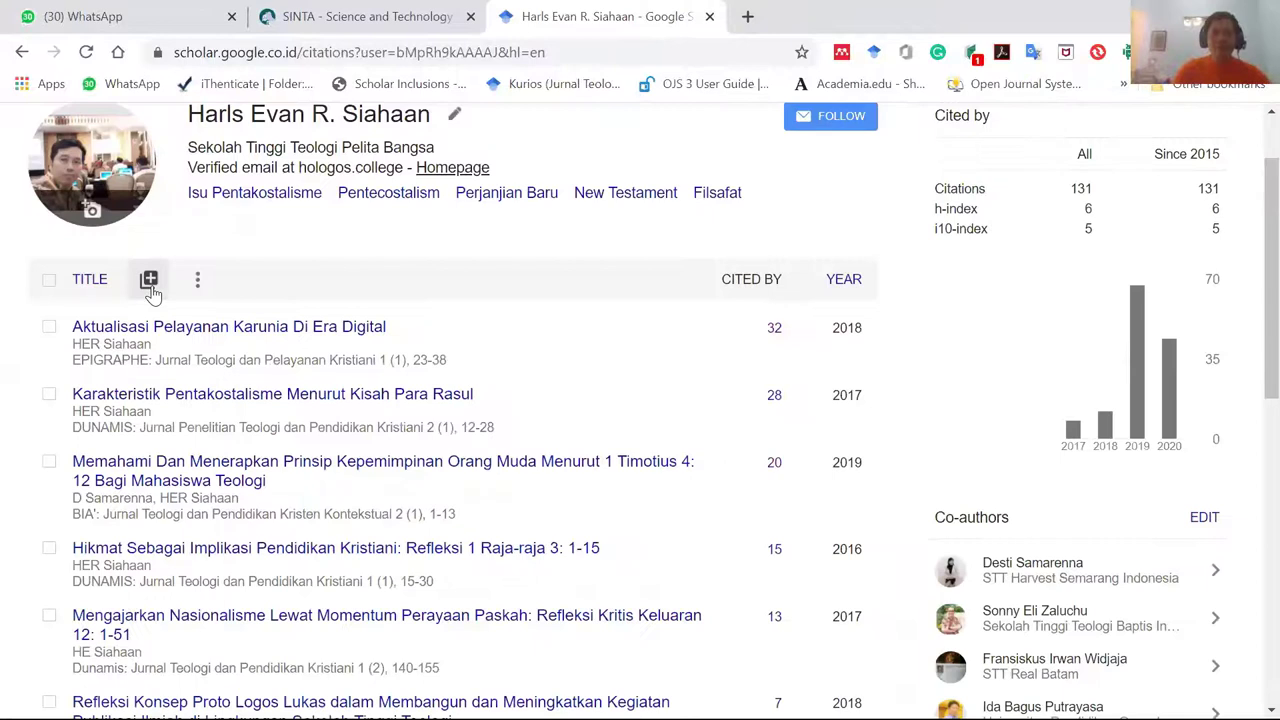
- Examine the manual article entry fields for the Journal, Chapter, Book and Thesis types, and close the form without adding an article
left_click(149, 282)
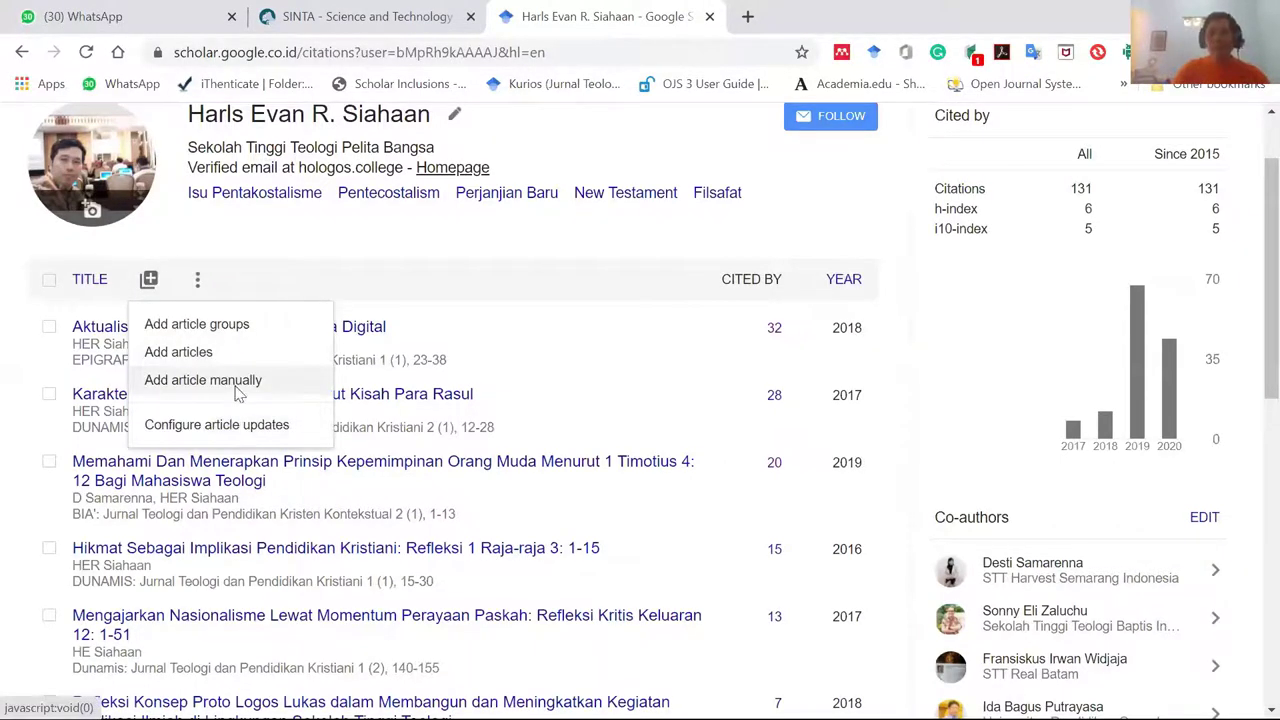
left_click(238, 392)
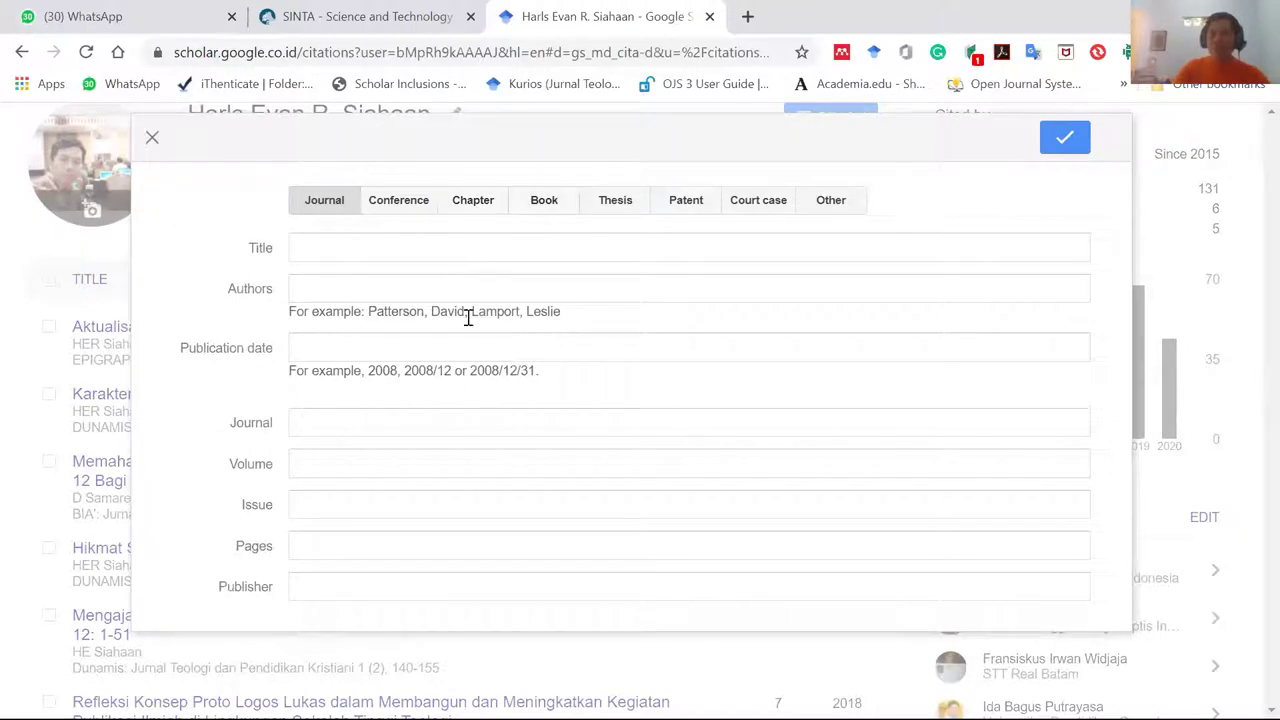
left_click(498, 204)
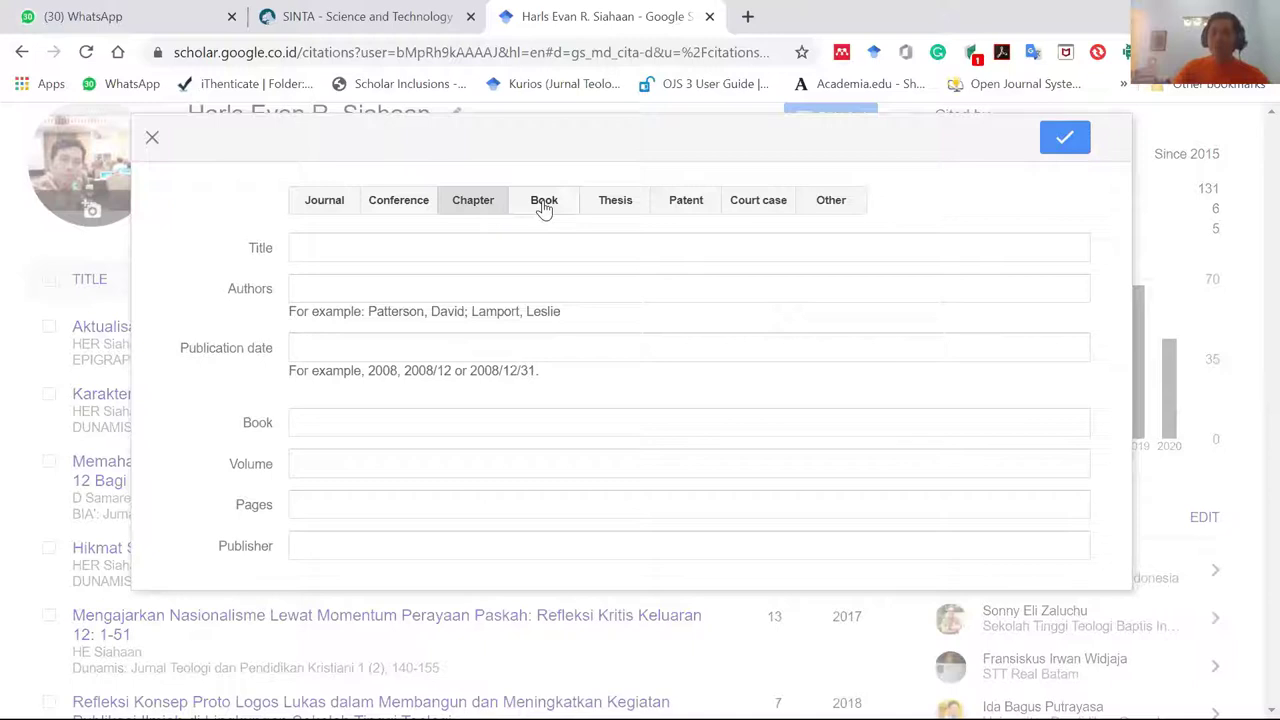
left_click(544, 202)
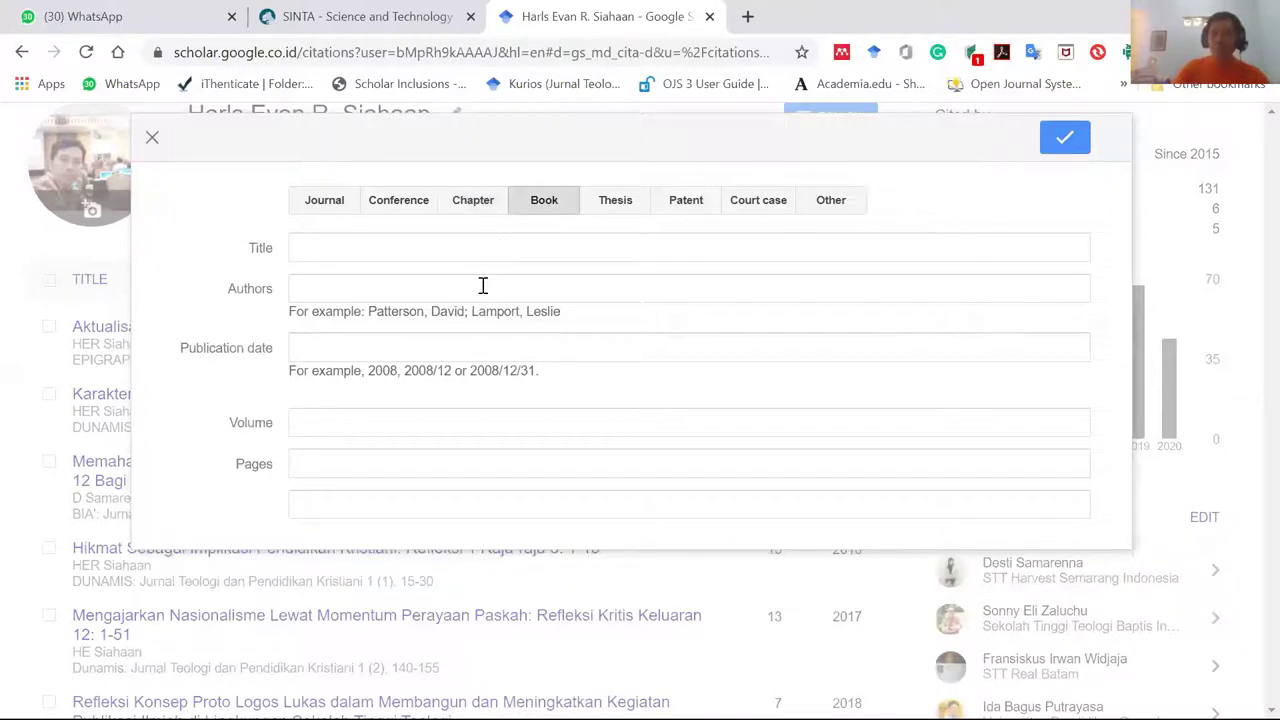
left_click(482, 287)
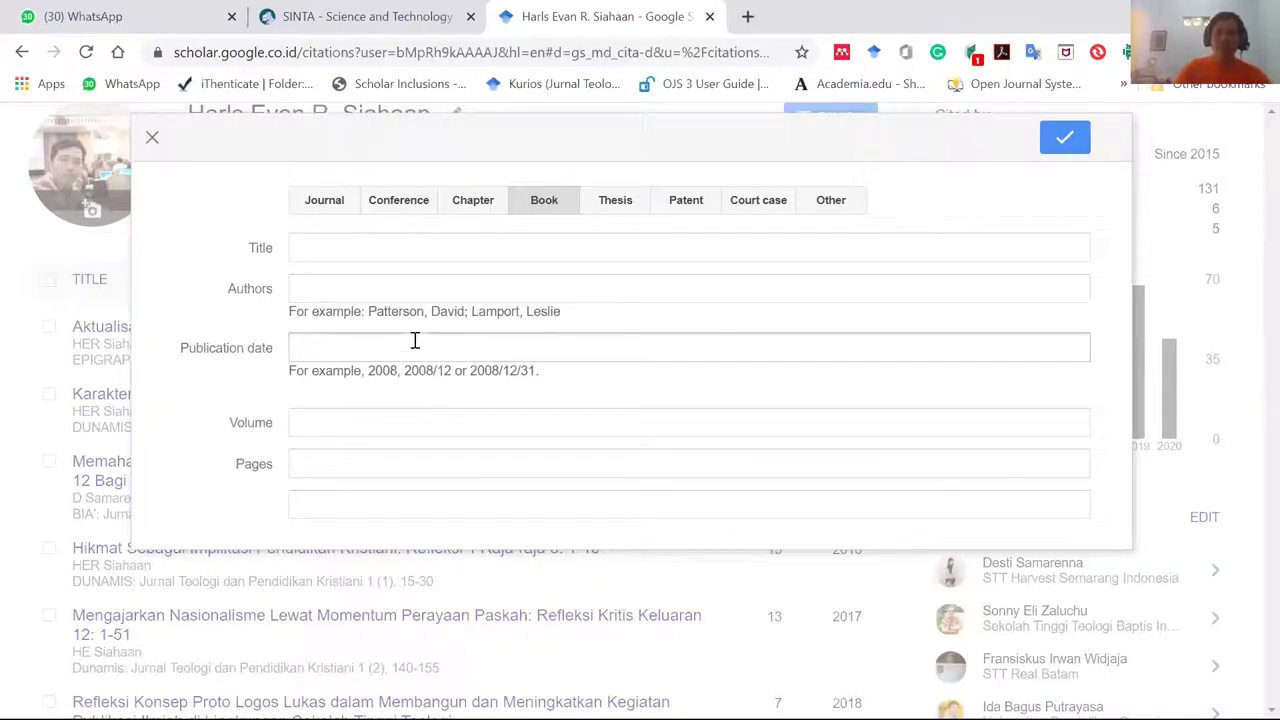
left_click(605, 215)
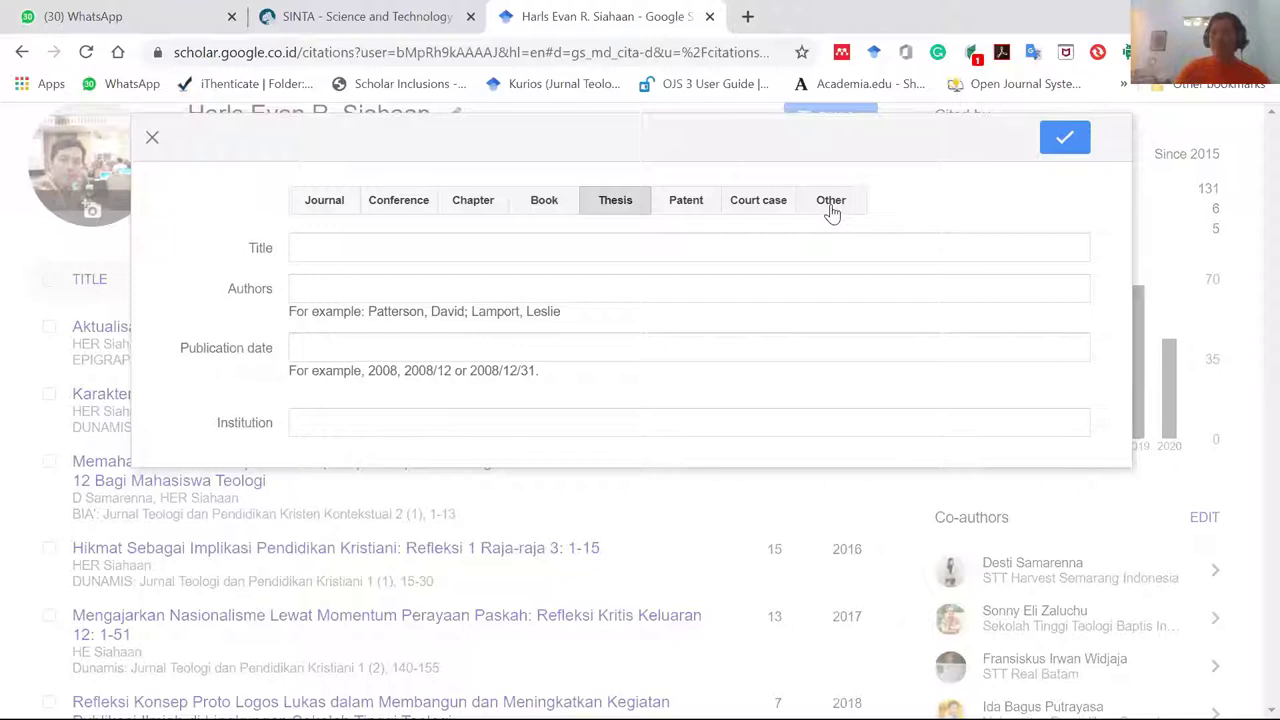
left_click(336, 248)
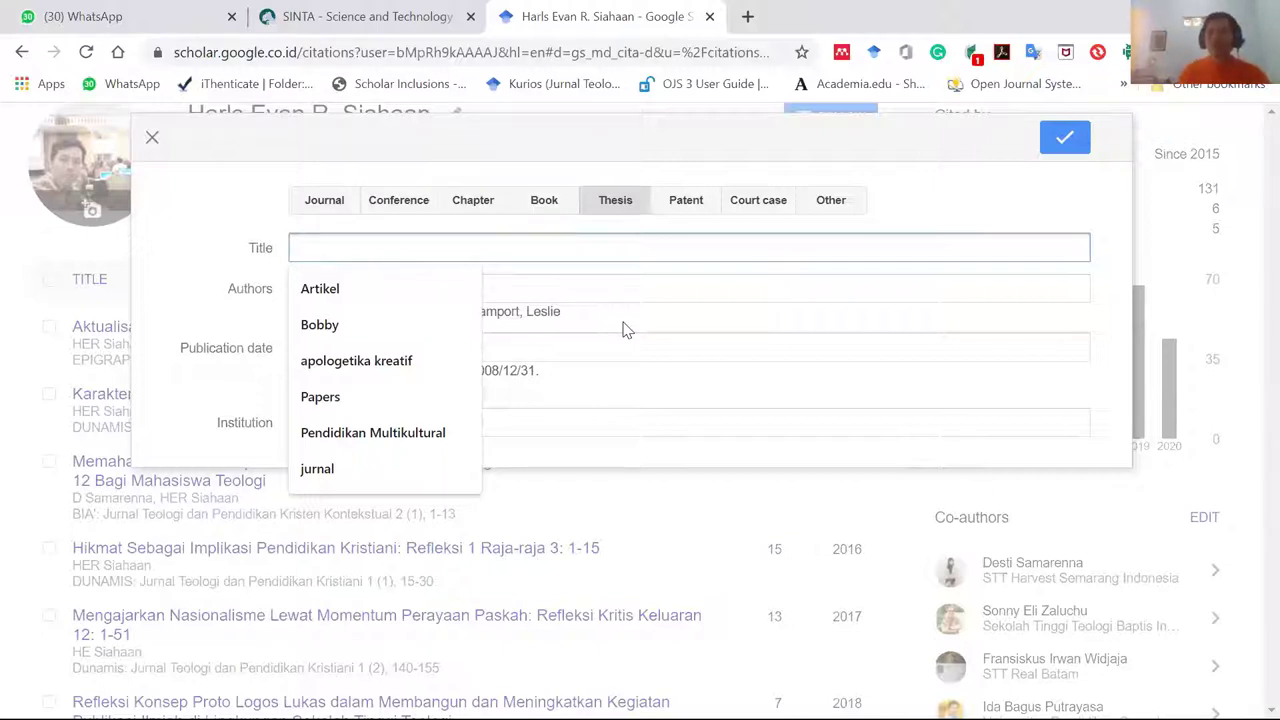
key("Escape")
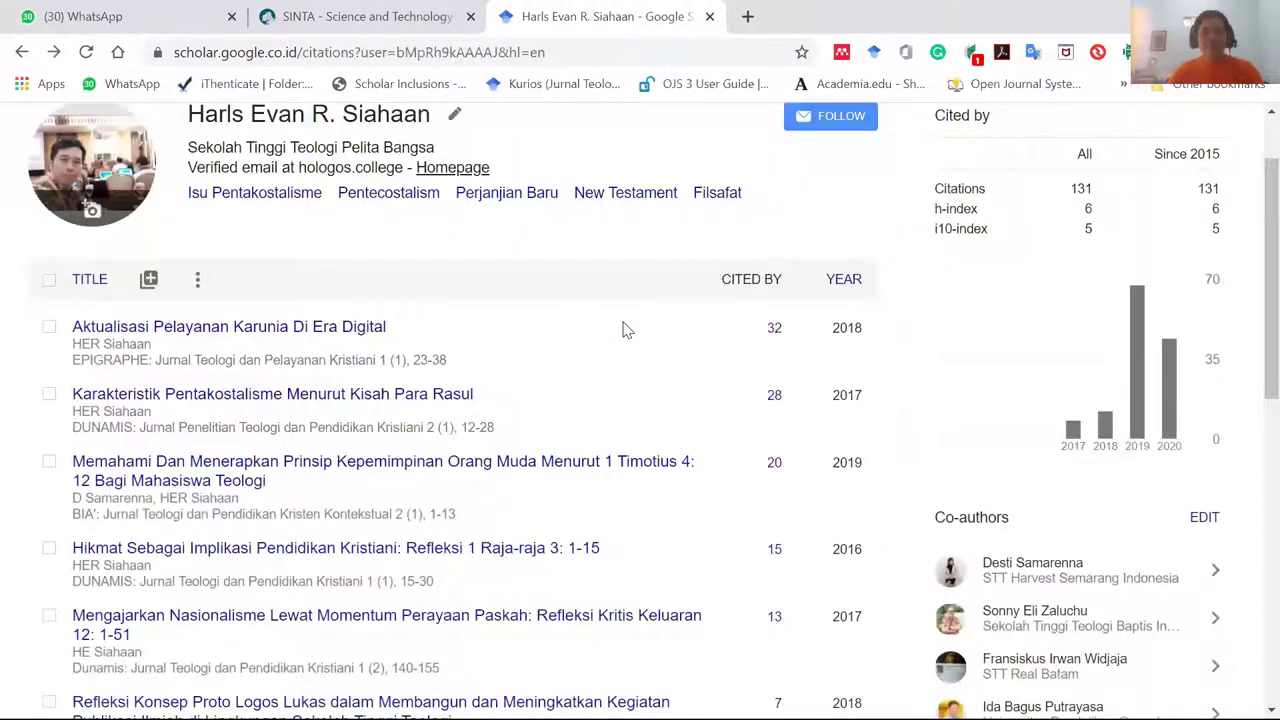